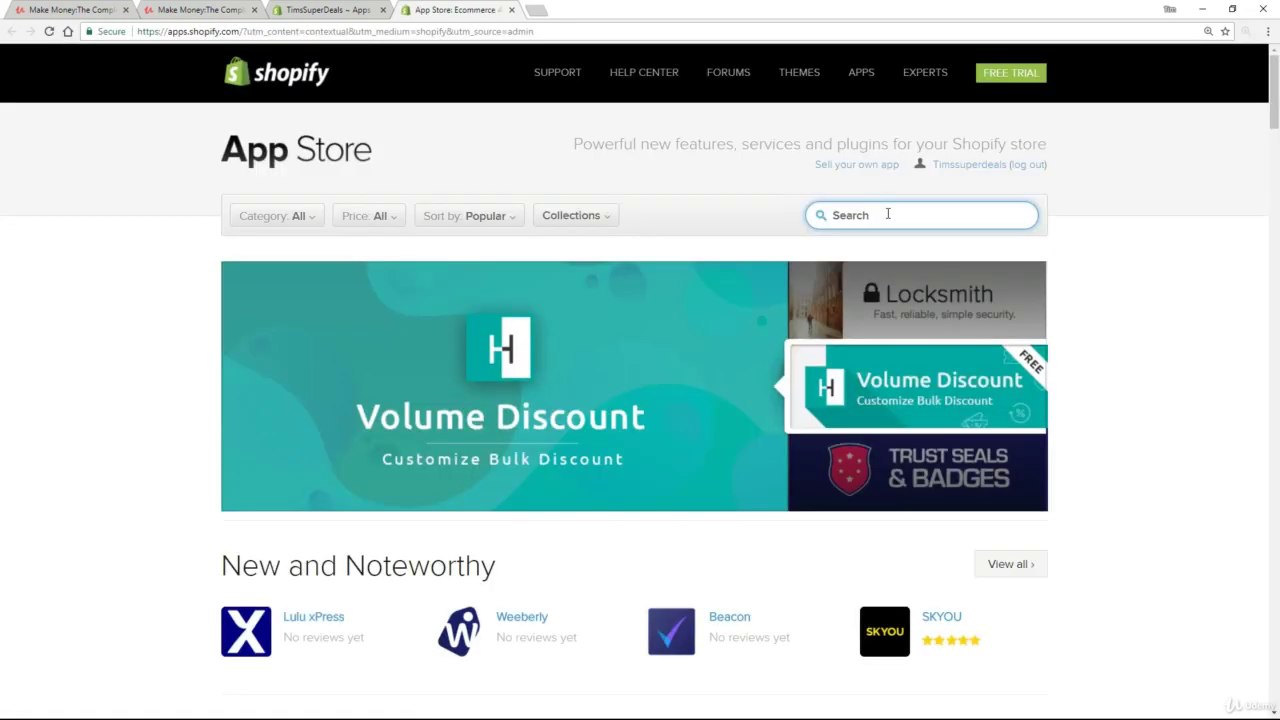
# Search the Shopify App Store for Oberlo and open the app's listing page.
pyautogui.click(887, 213)
pyautogui.write('oberl')
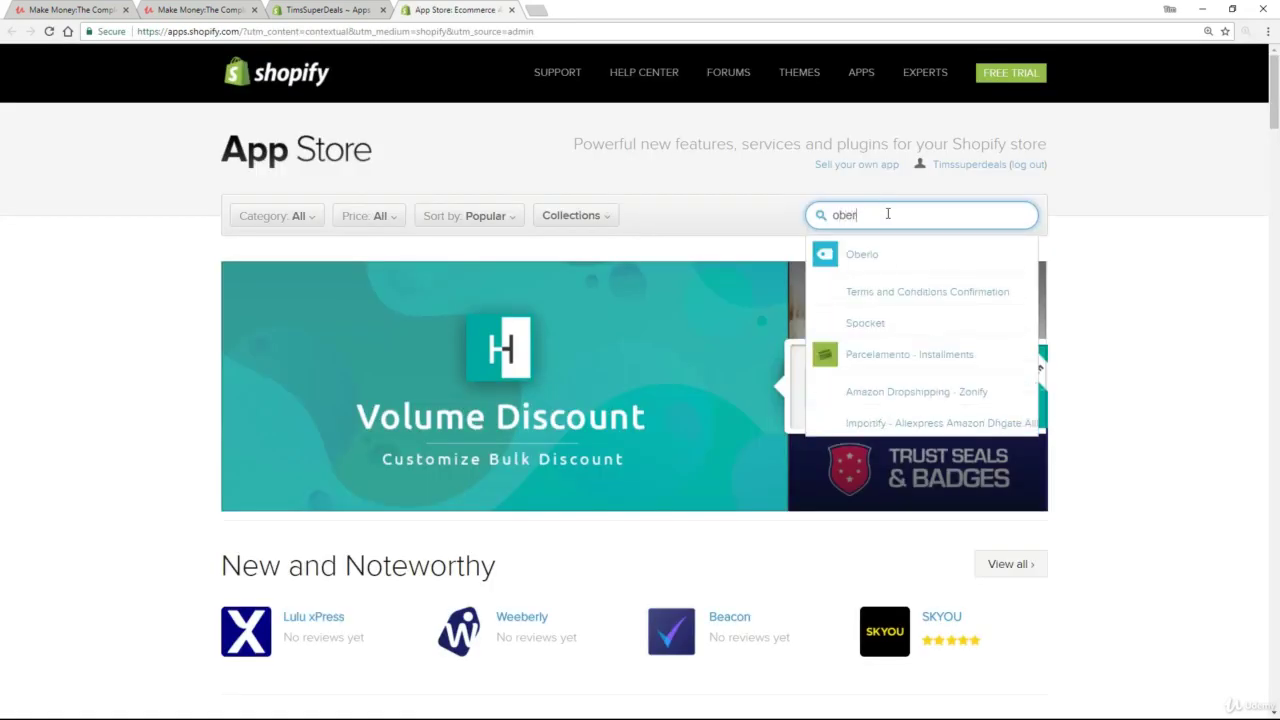
pyautogui.write('o')
pyautogui.click(966, 256)
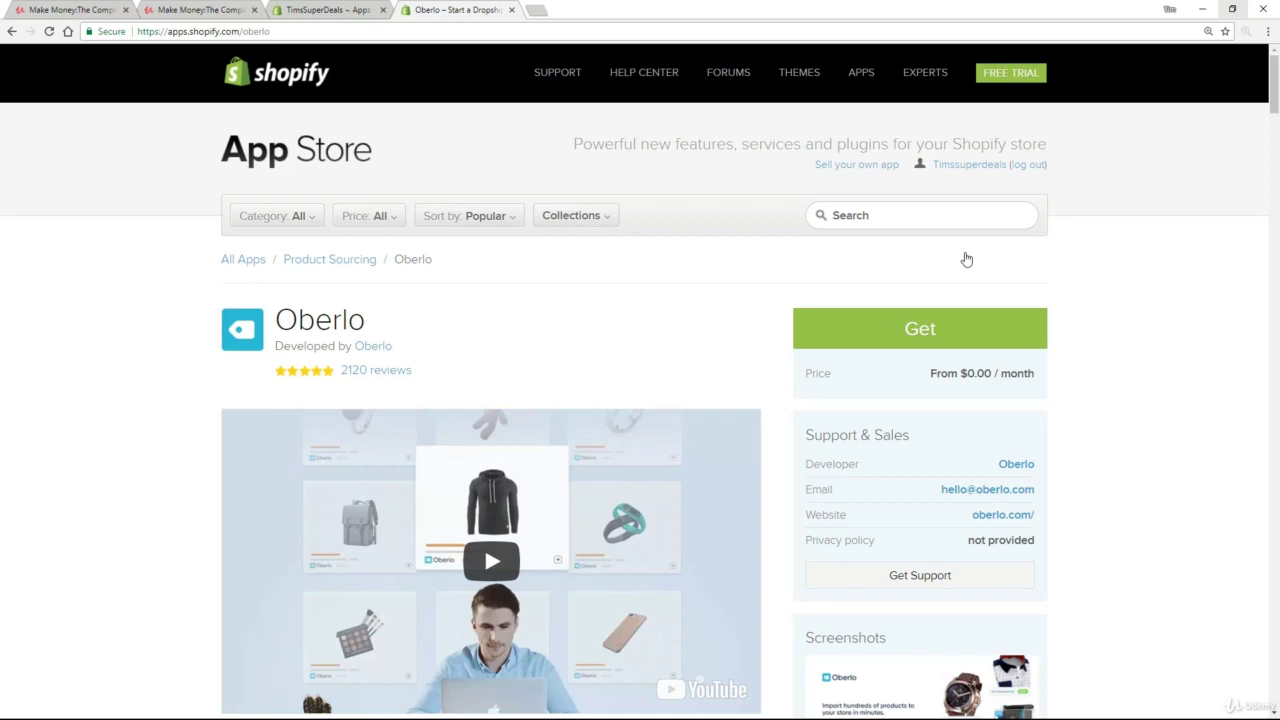
# Get and install the Oberlo app for the store, and clear the welcome chat message on its dashboard.
pyautogui.click(919, 342)
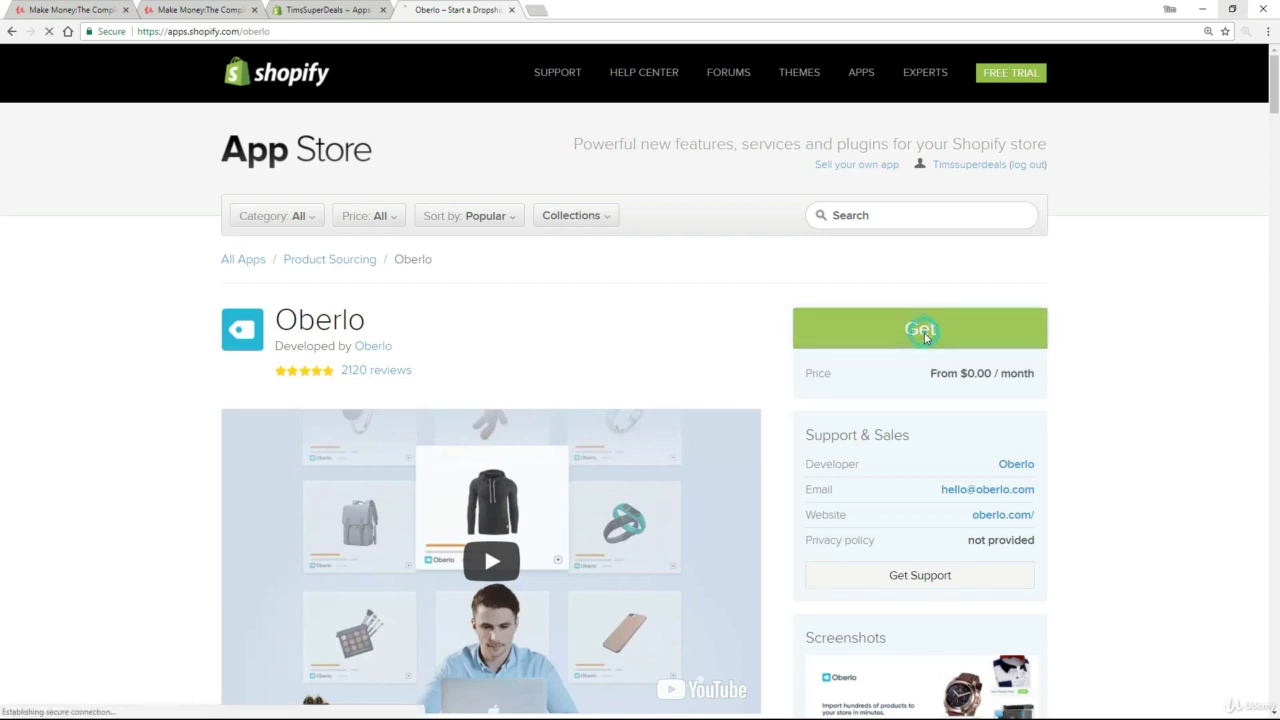
pyautogui.click(1040, 630)
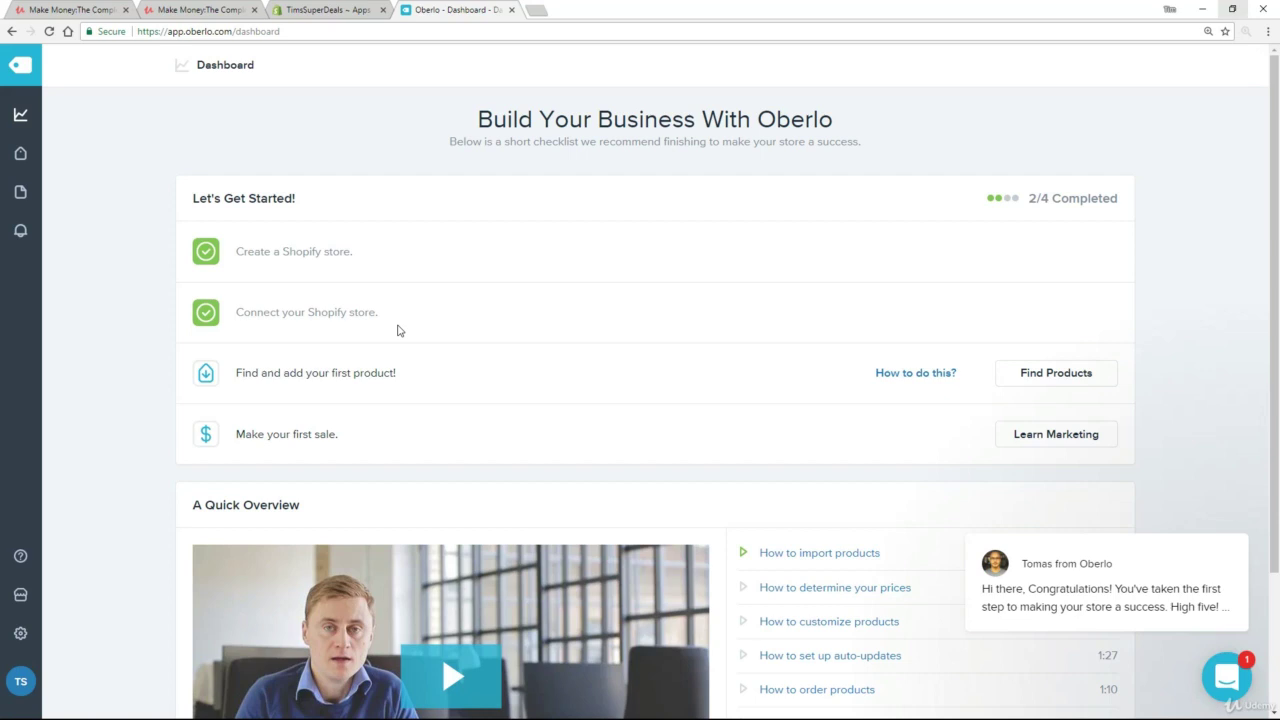
pyautogui.moveTo(1143, 606)
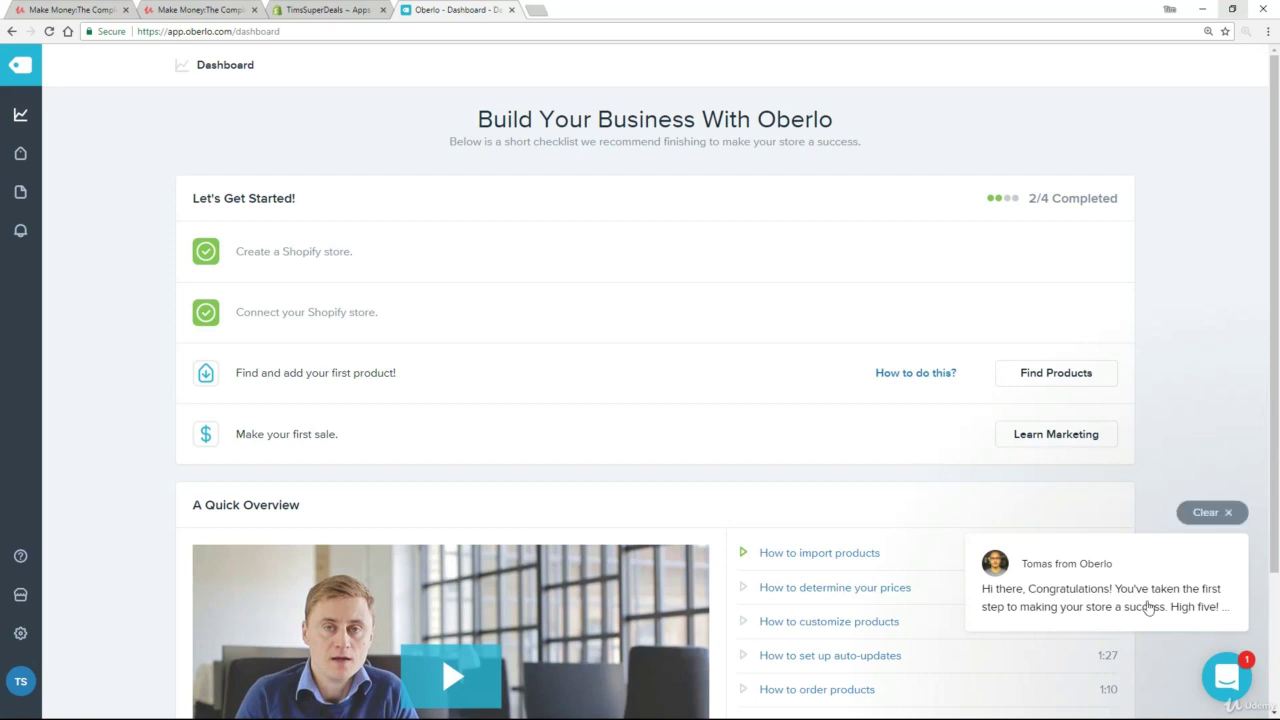
pyautogui.click(1207, 514)
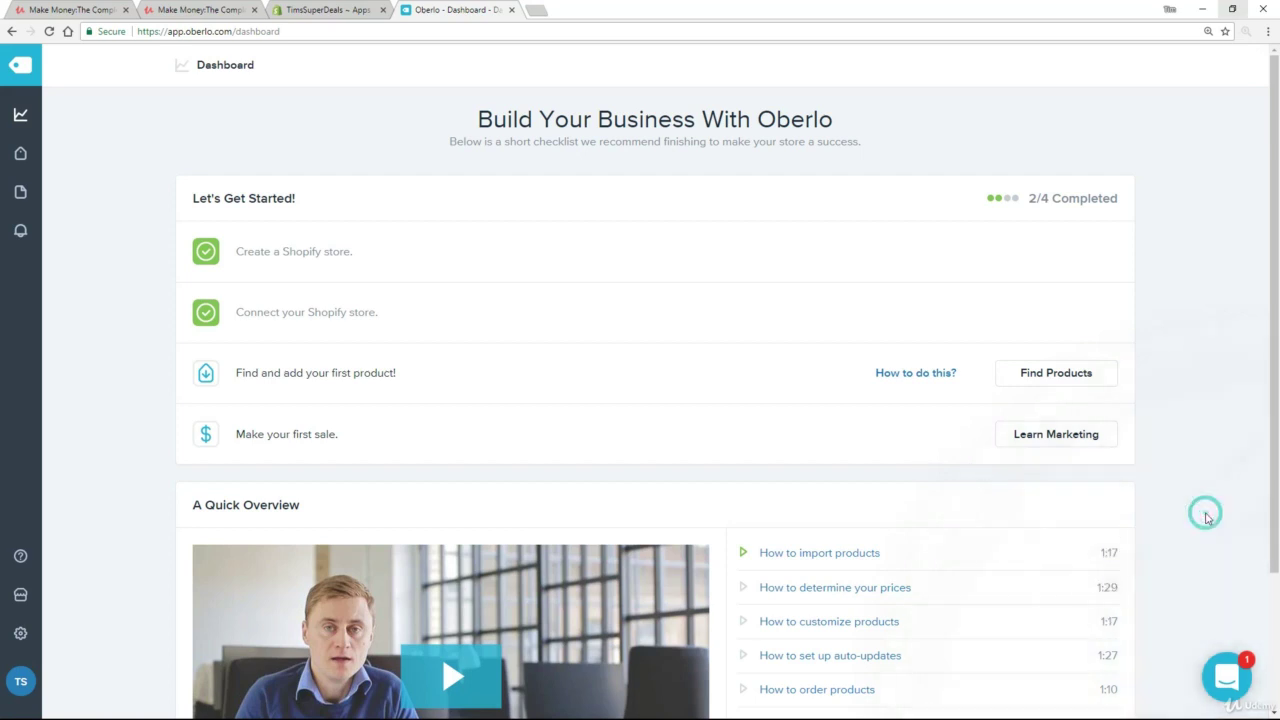
pyautogui.click(320, 12)
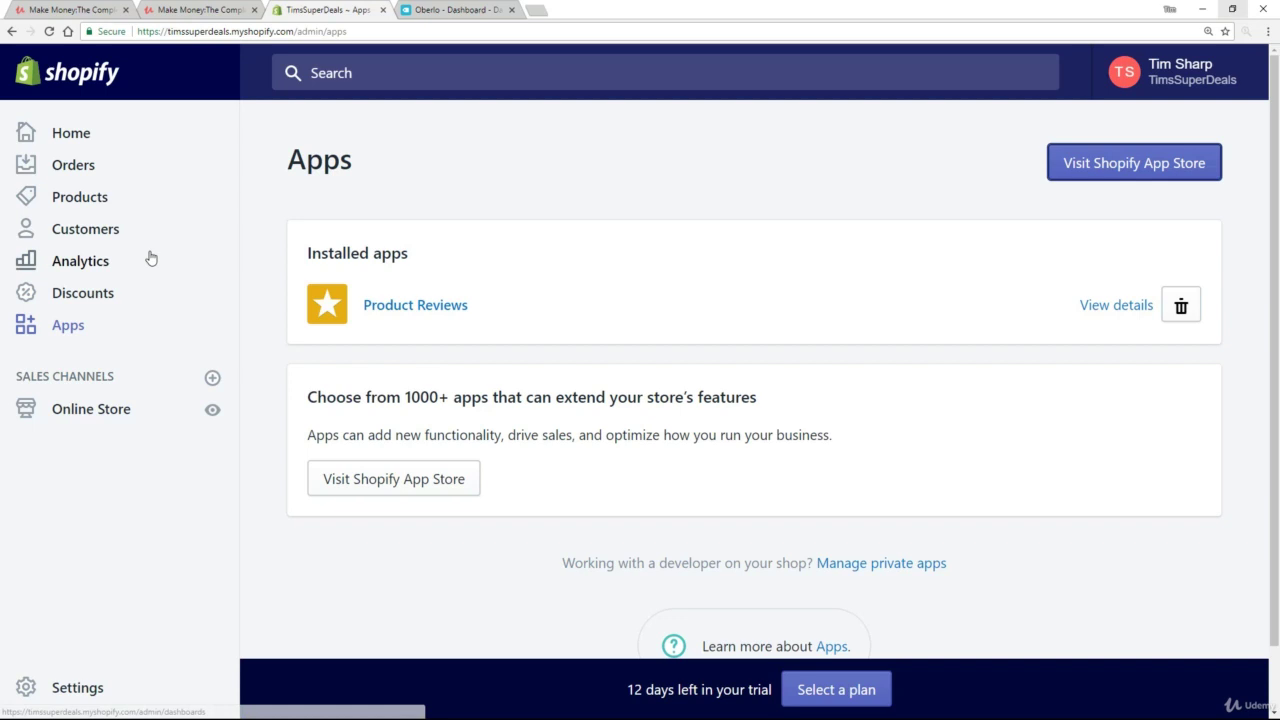
pyautogui.click(456, 10)
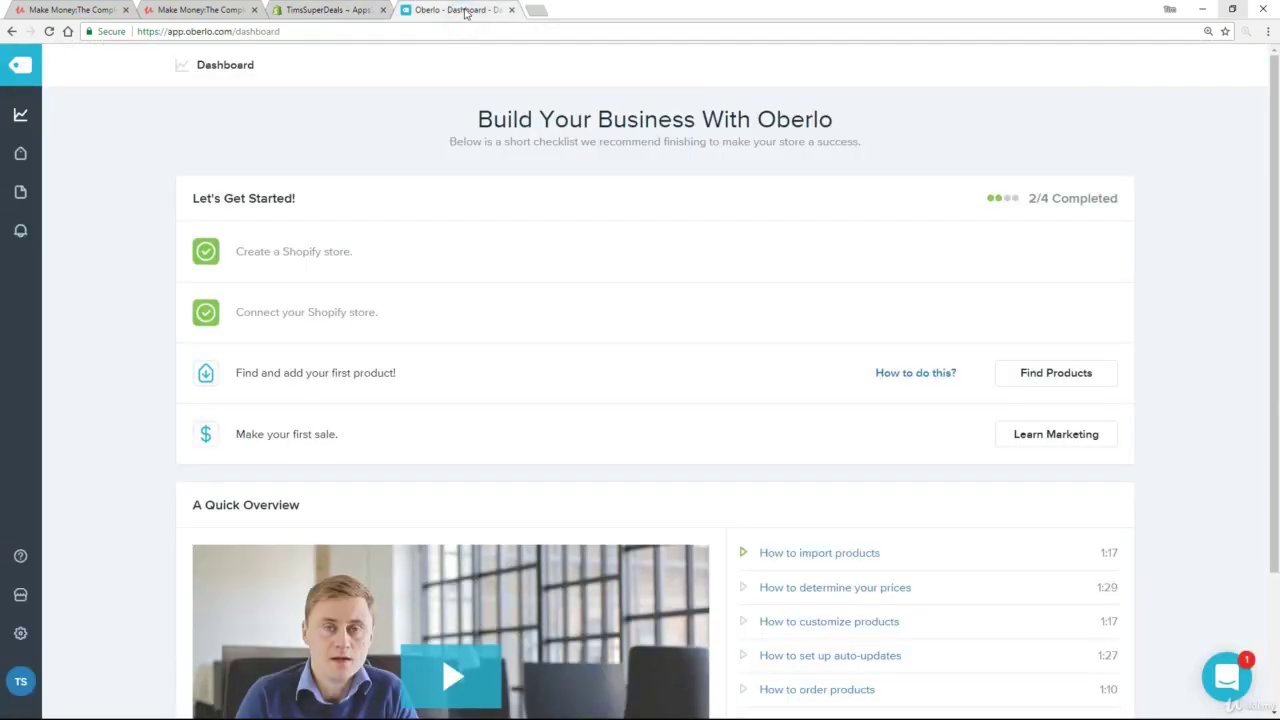
pyautogui.moveTo(167, 31); pyautogui.dragTo(285, 31)
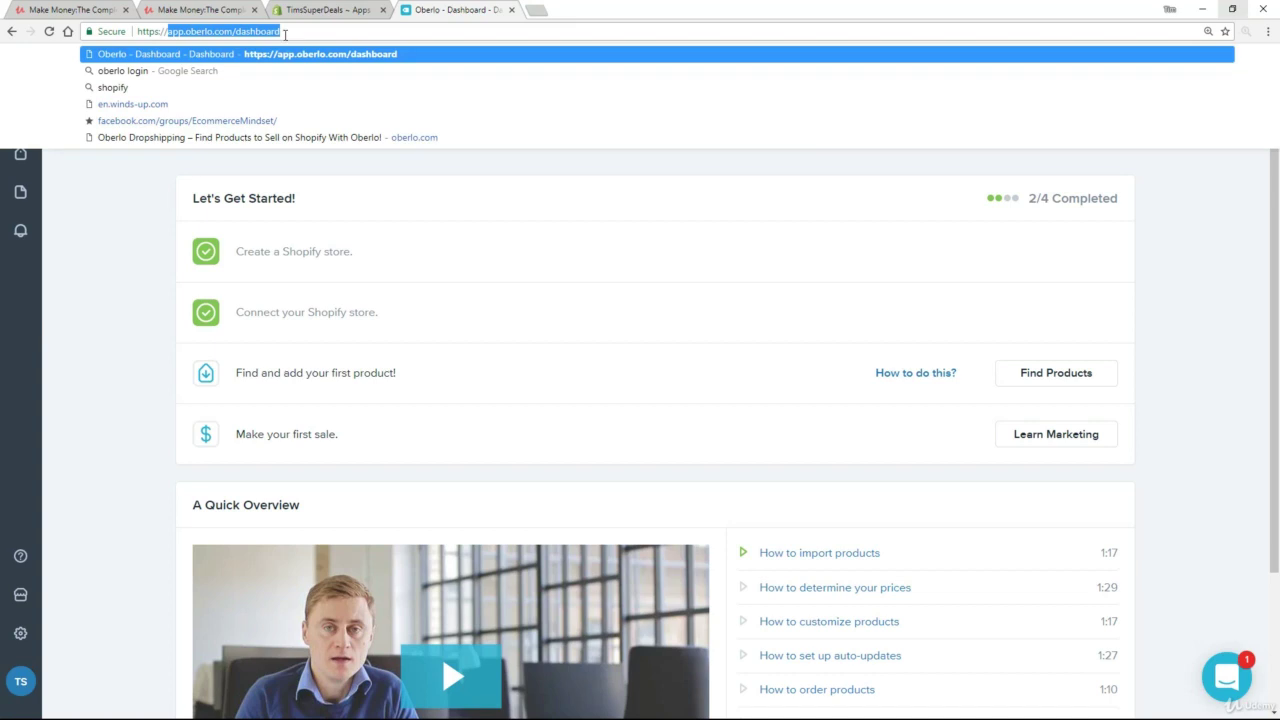
pyautogui.click(108, 215)
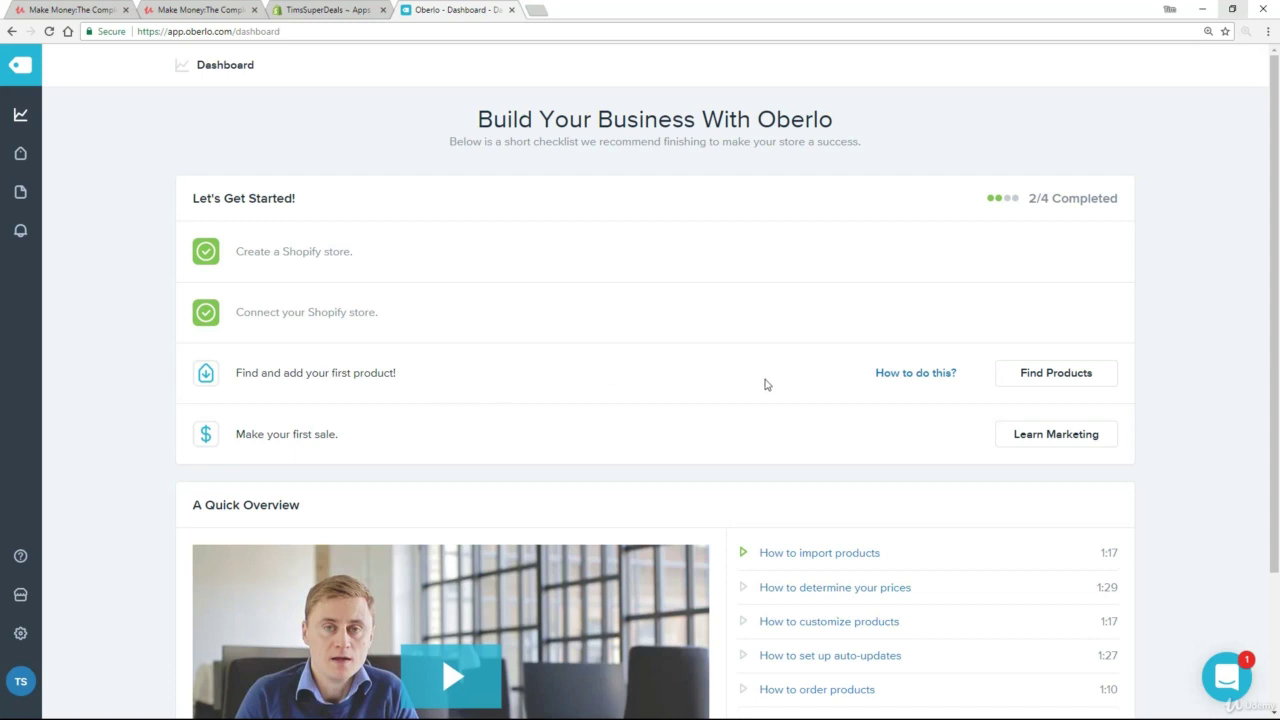
# Open Oberlo's product search page and browse its featured sections, from the recommended items to the trending products.
pyautogui.click(1057, 381)
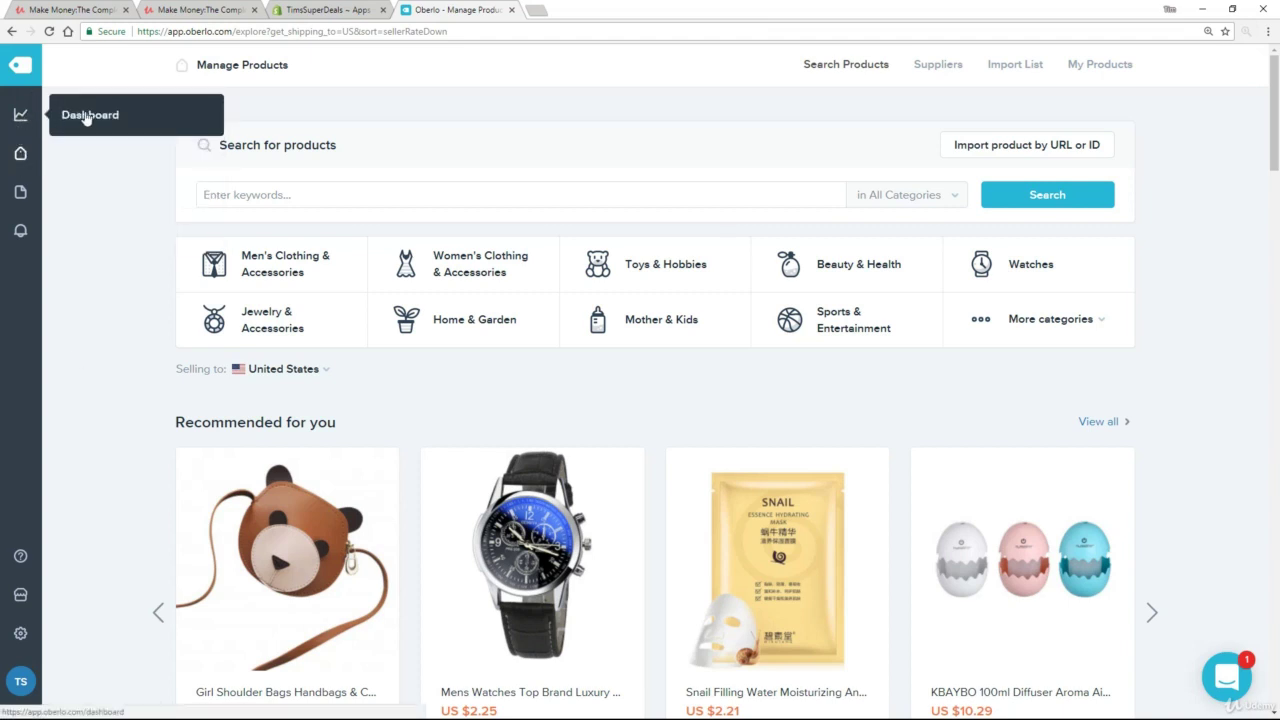
pyautogui.moveTo(21, 153)
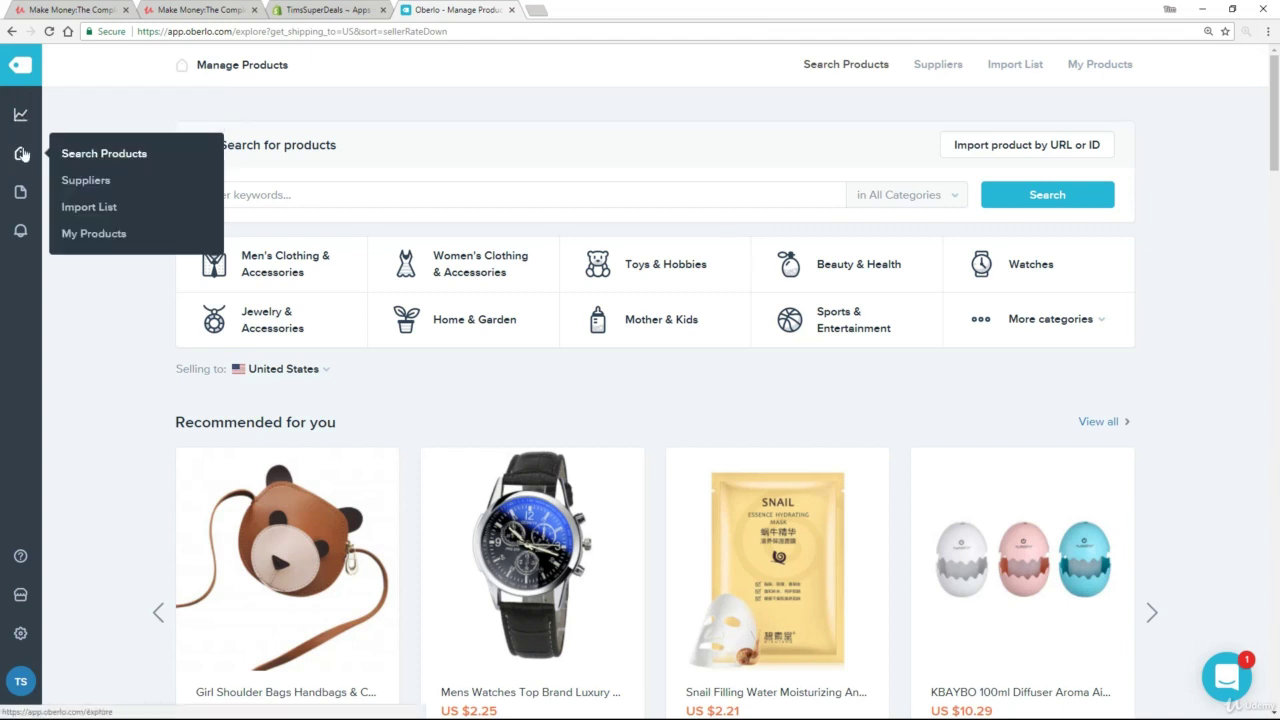
pyautogui.click(84, 156)
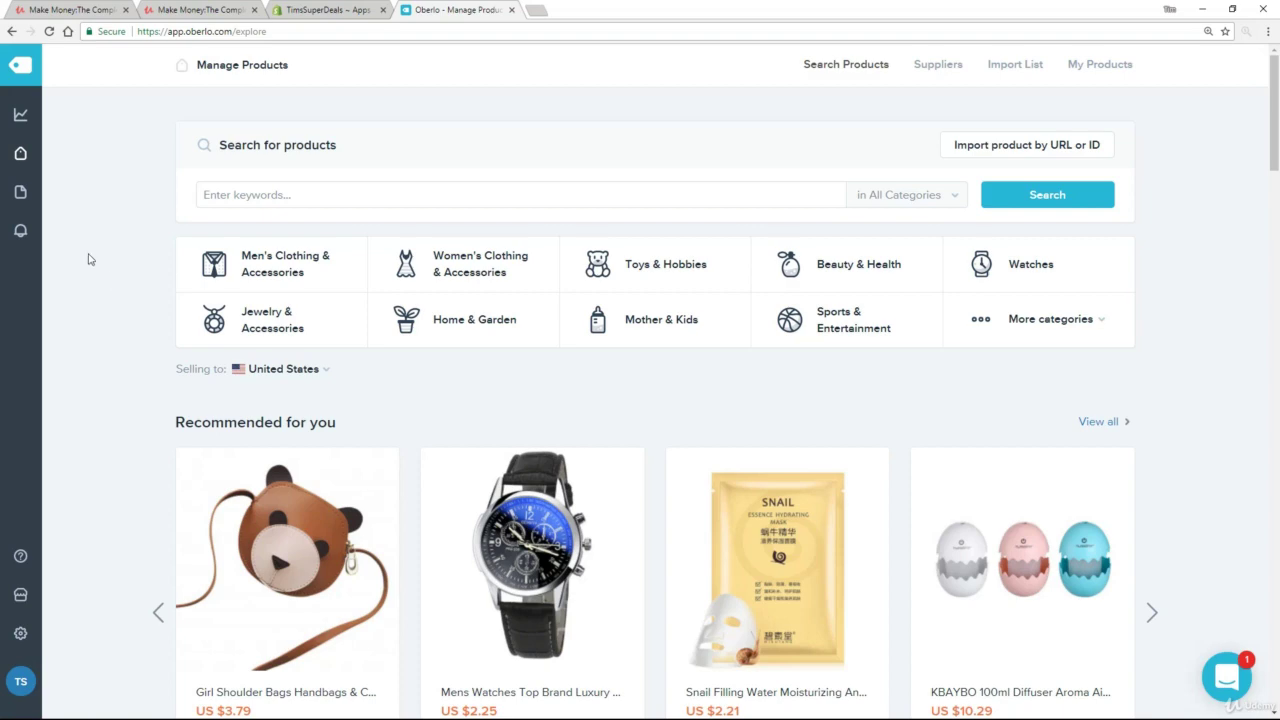
pyautogui.scroll(-5, 111, 282)
pyautogui.scroll(-10, 101, 284)
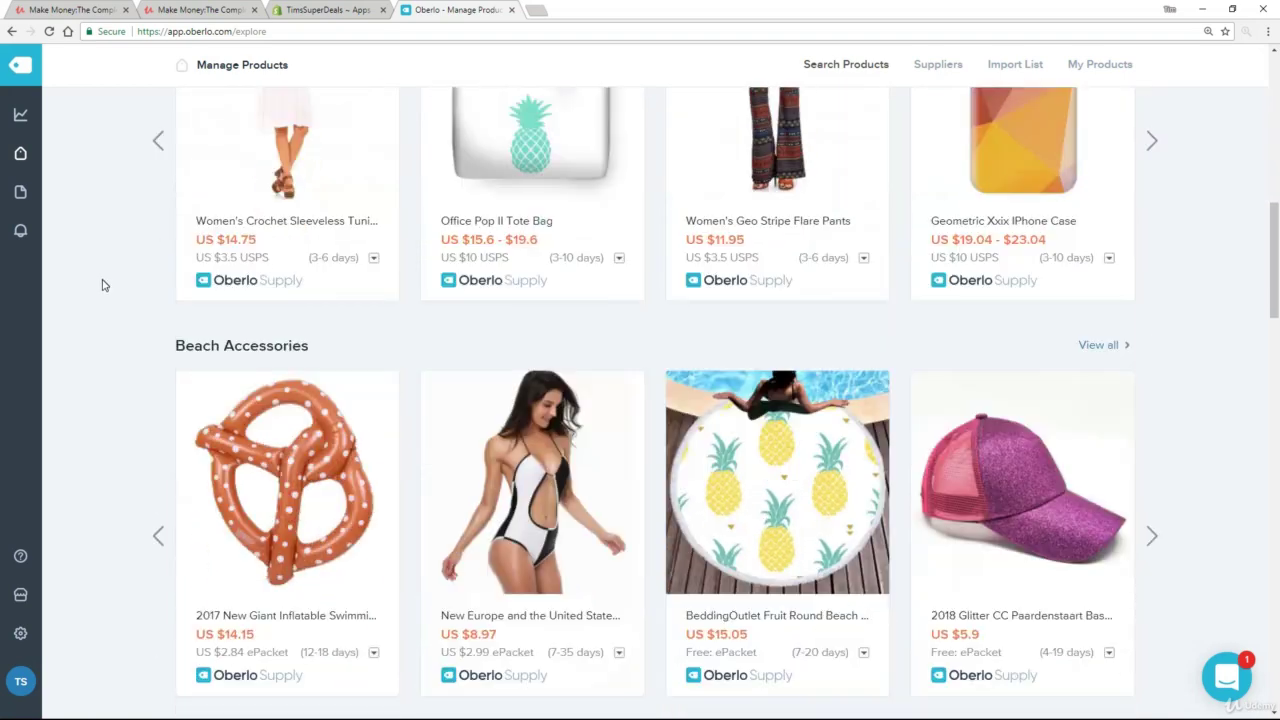
pyautogui.scroll(-7, 100, 288)
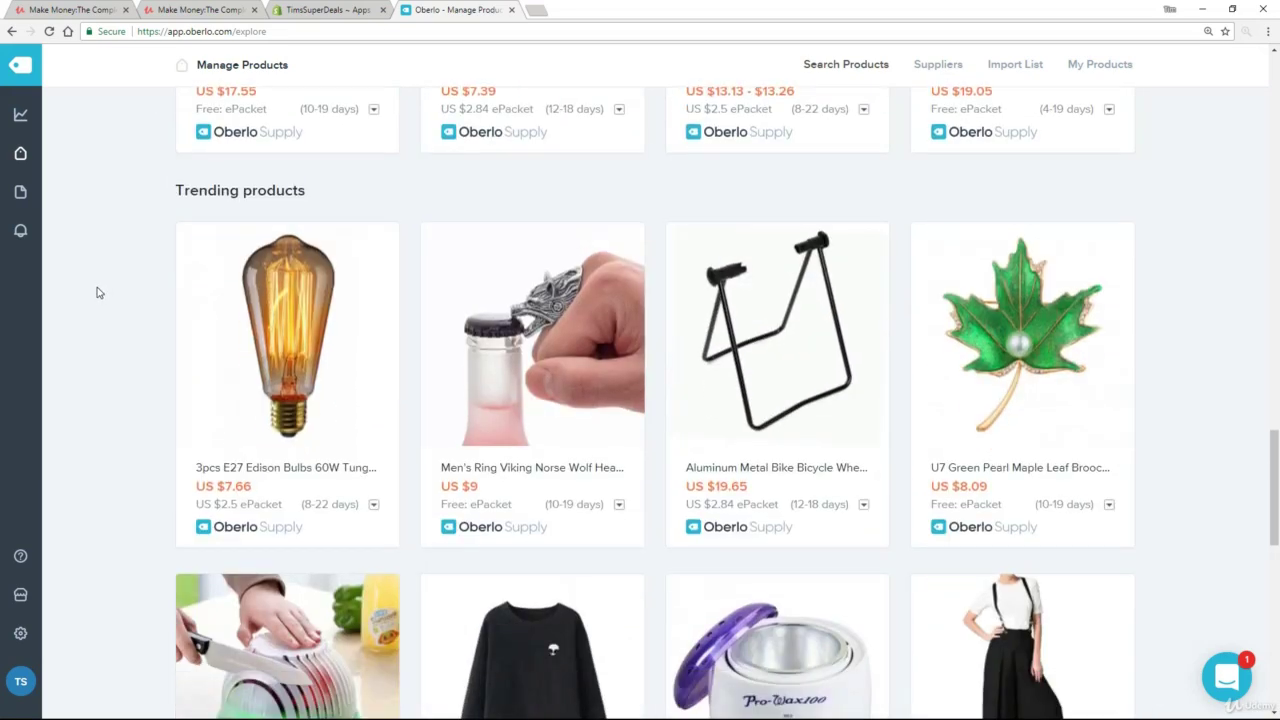
pyautogui.scroll(11, 126, 320)
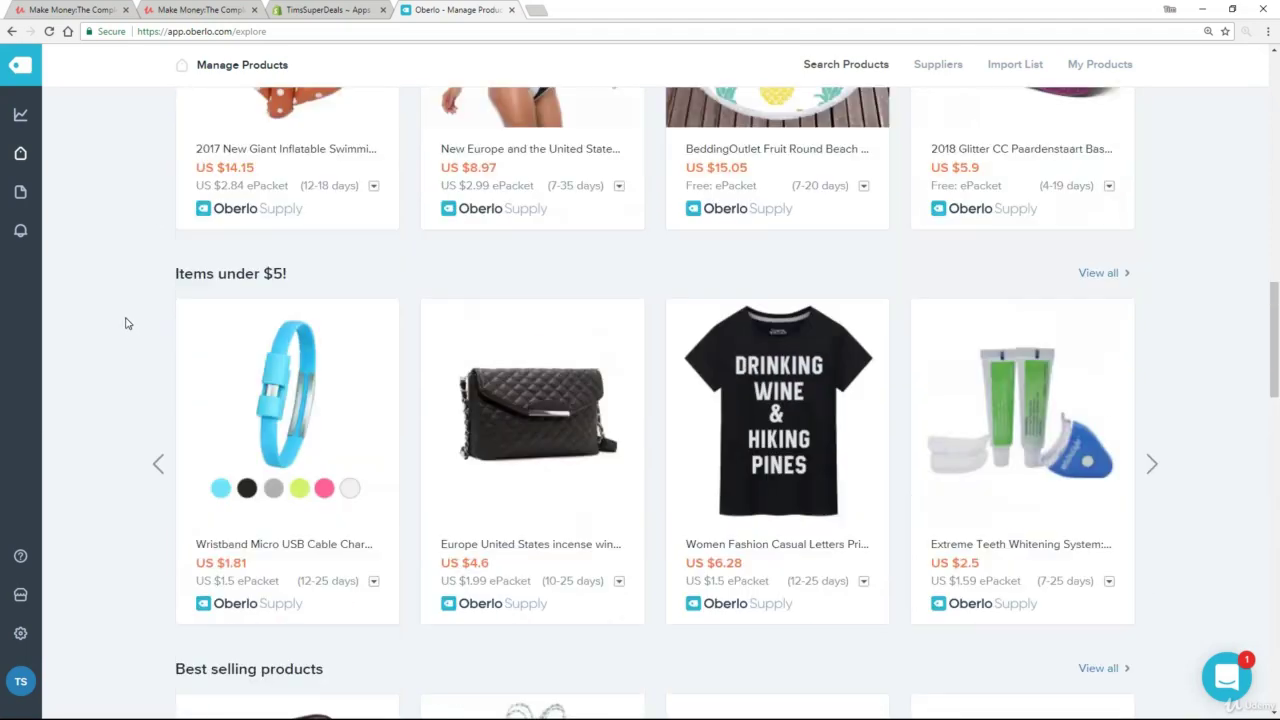
pyautogui.scroll(10, 128, 323)
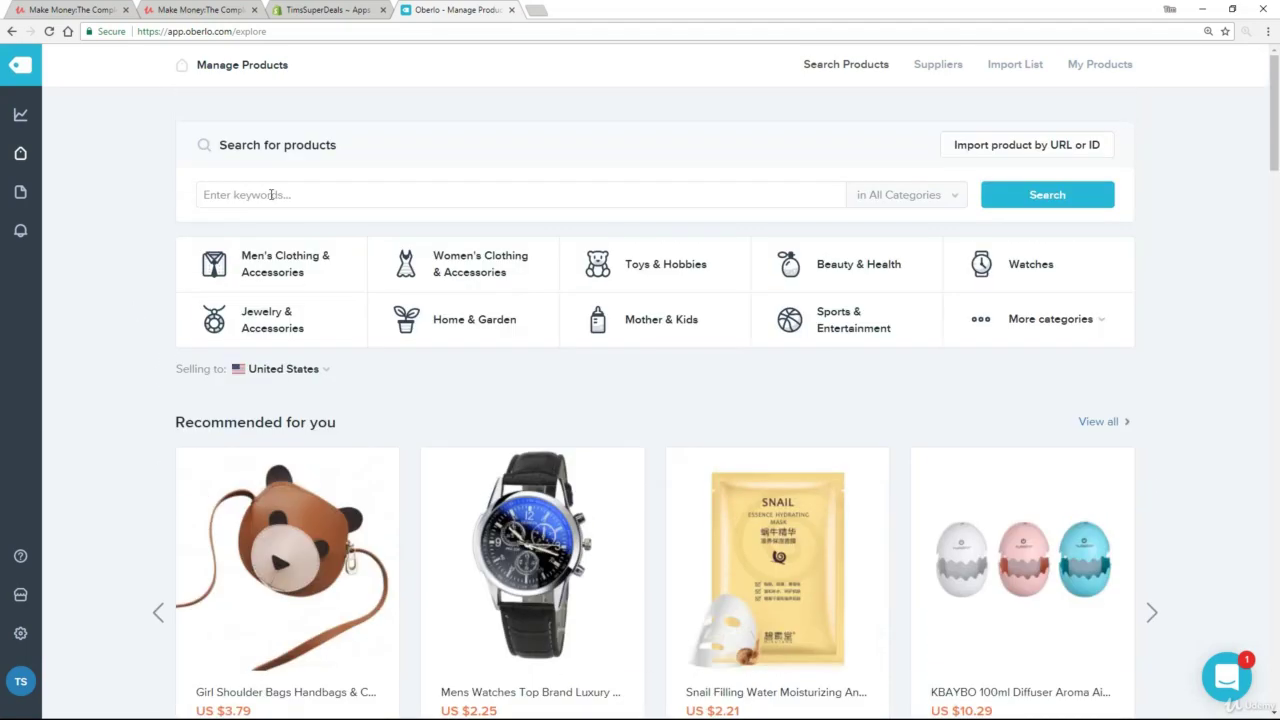
# Search the Oberlo catalog for "dog jewelry" in all categories.
pyautogui.click(274, 194)
pyautogui.write('d')
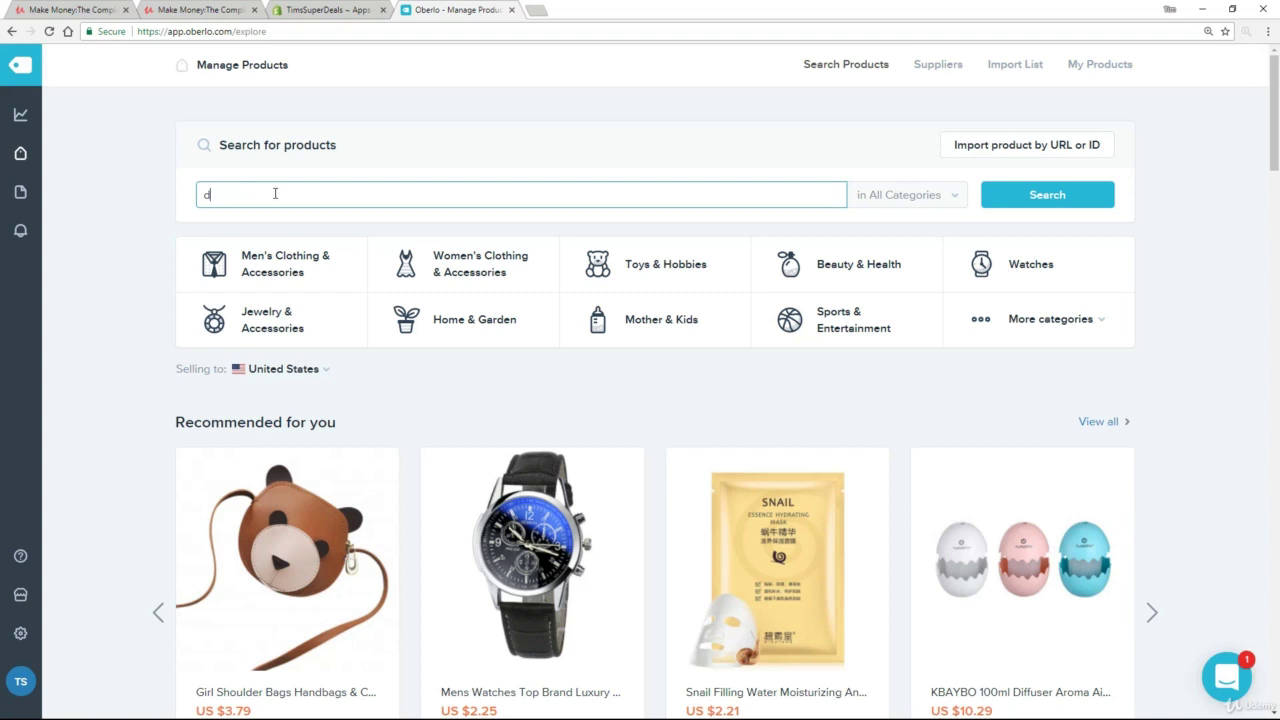
pyautogui.write('og jewelry')
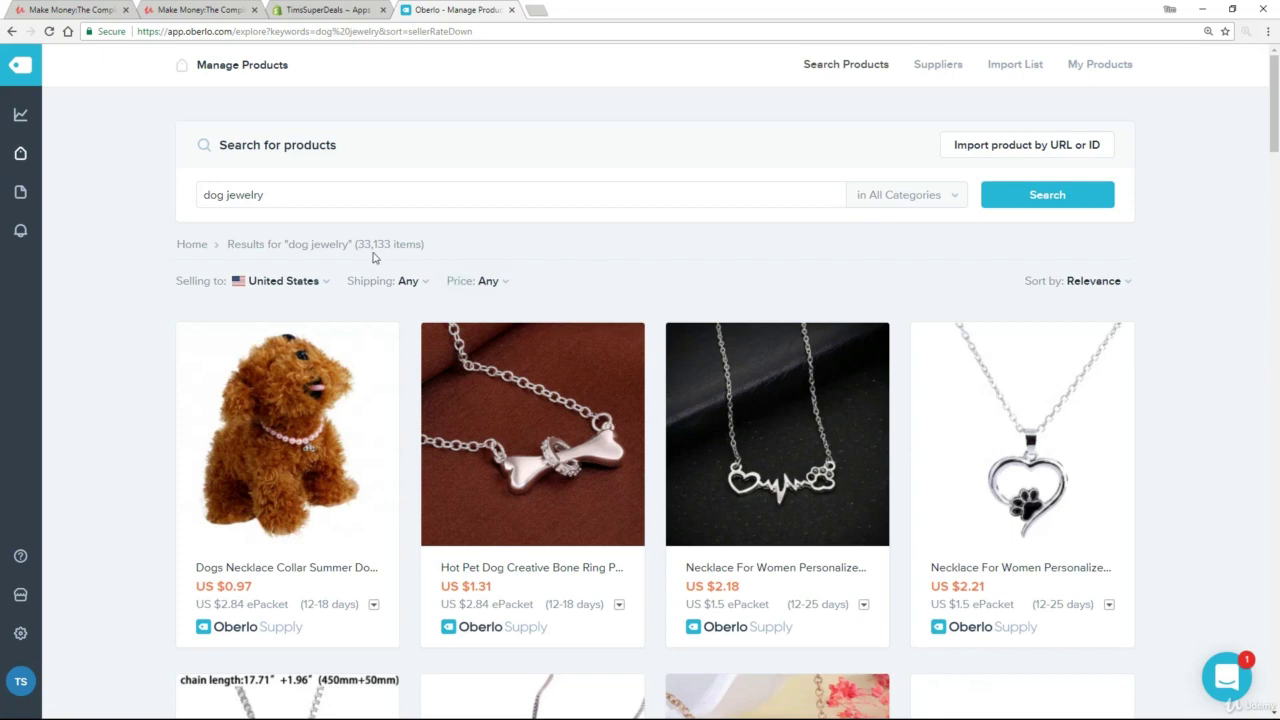
# Add the US $2.21 silver heart necklace with the black paw from the first result row to the import list, and open that list.
pyautogui.scroll(-2, 137, 421)
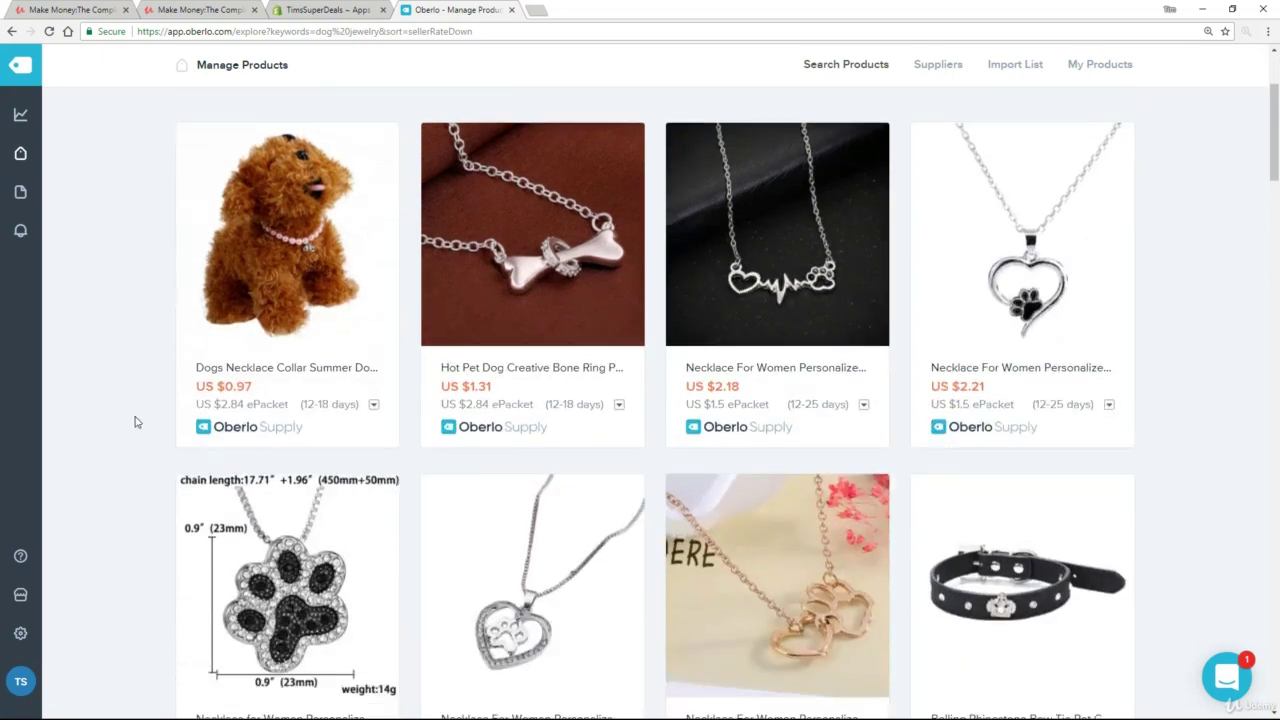
pyautogui.scroll(-6, 137, 421)
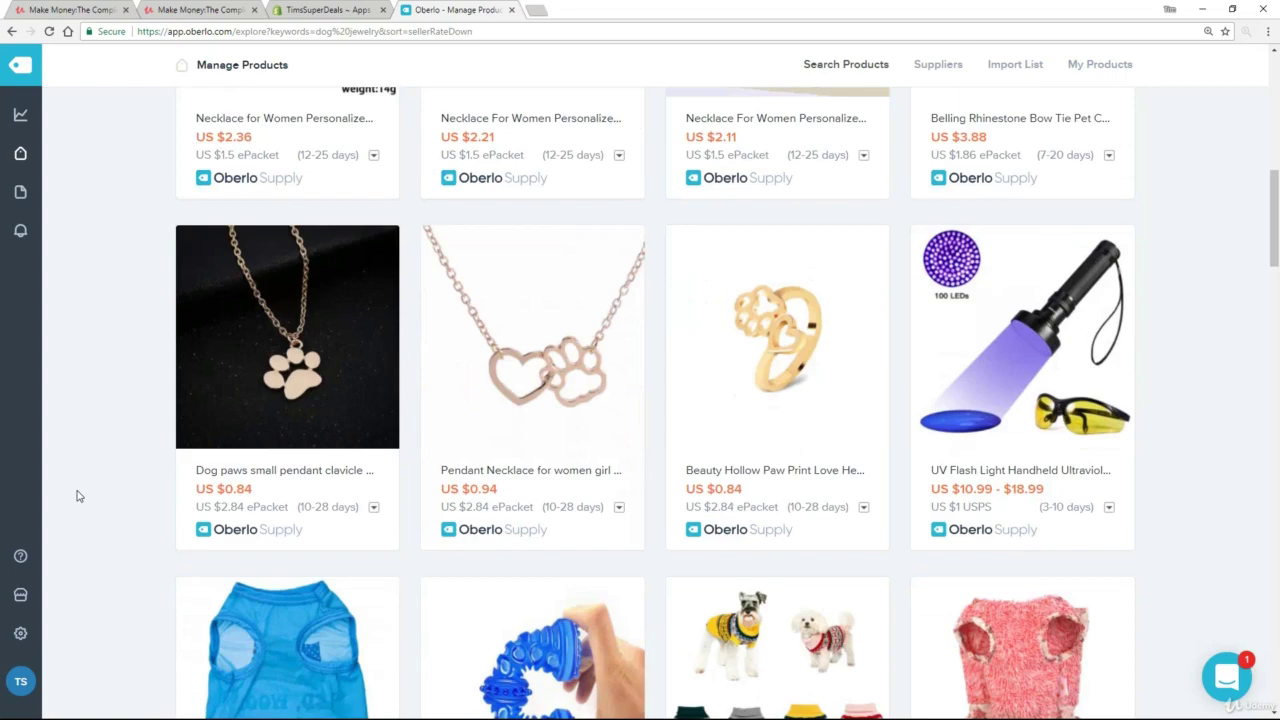
pyautogui.scroll(-5, 79, 496)
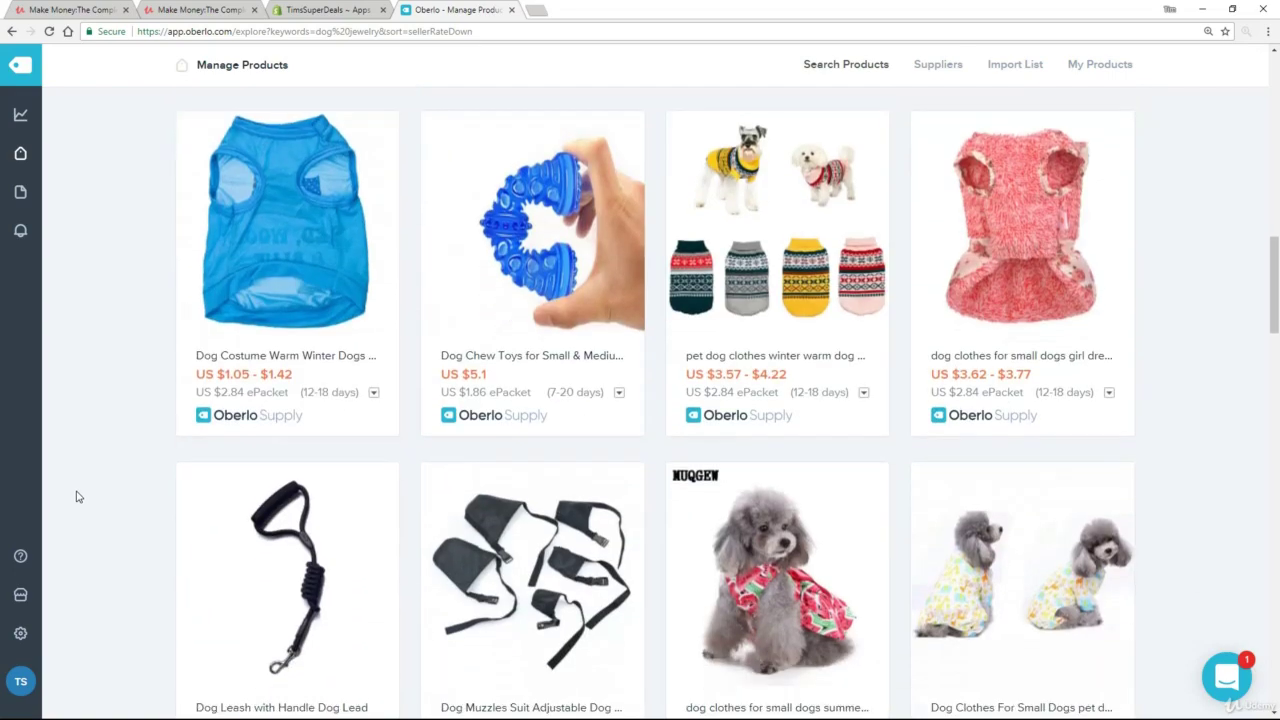
pyautogui.scroll(-3, 78, 496)
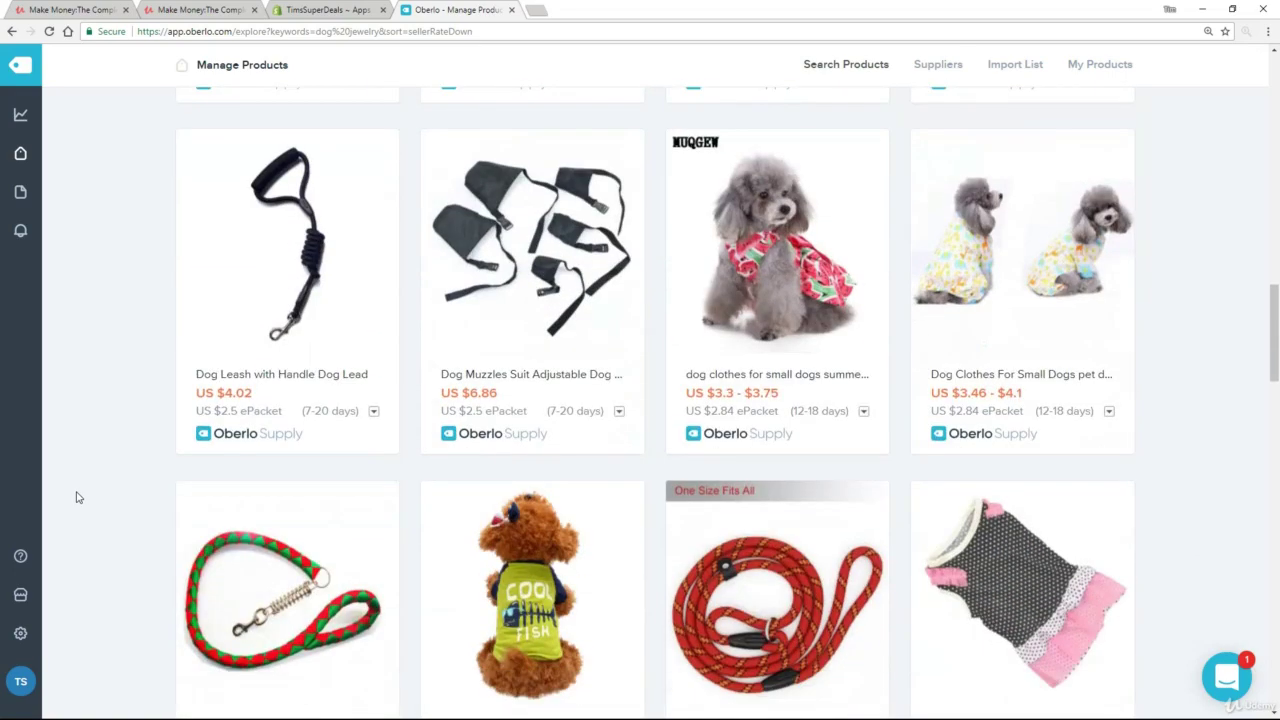
pyautogui.scroll(13, 78, 496)
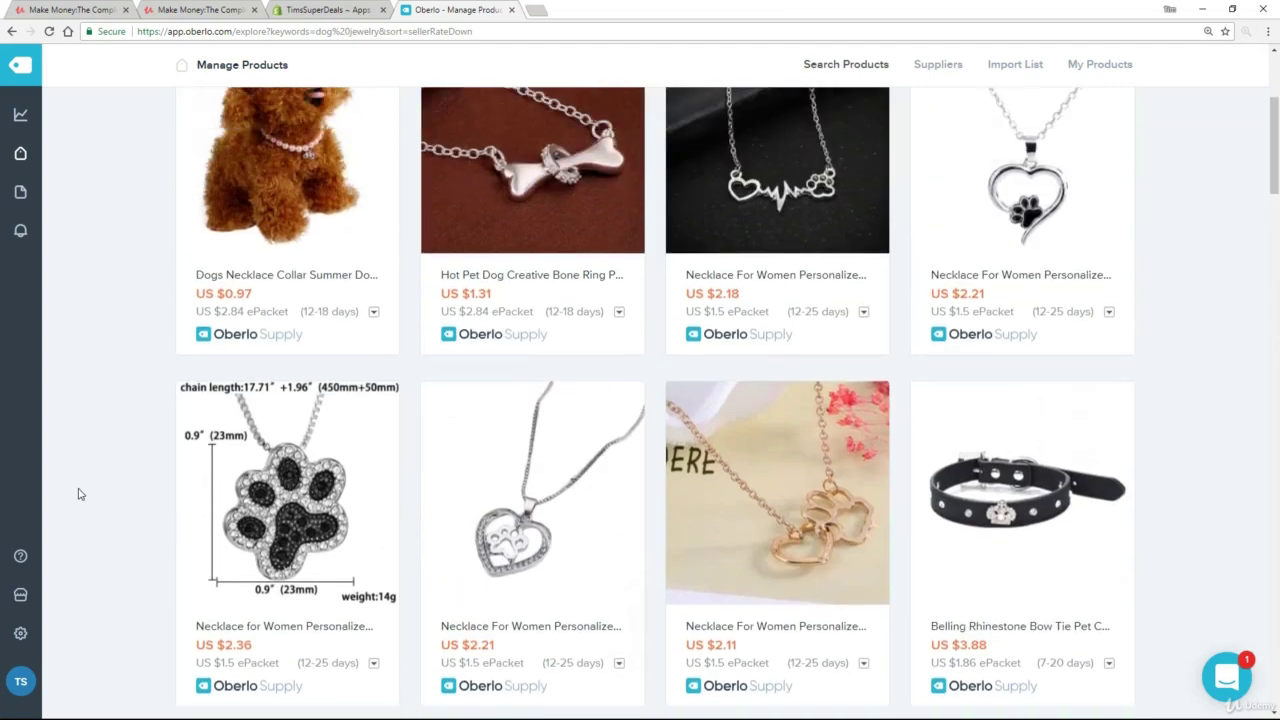
pyautogui.scroll(3, 80, 494)
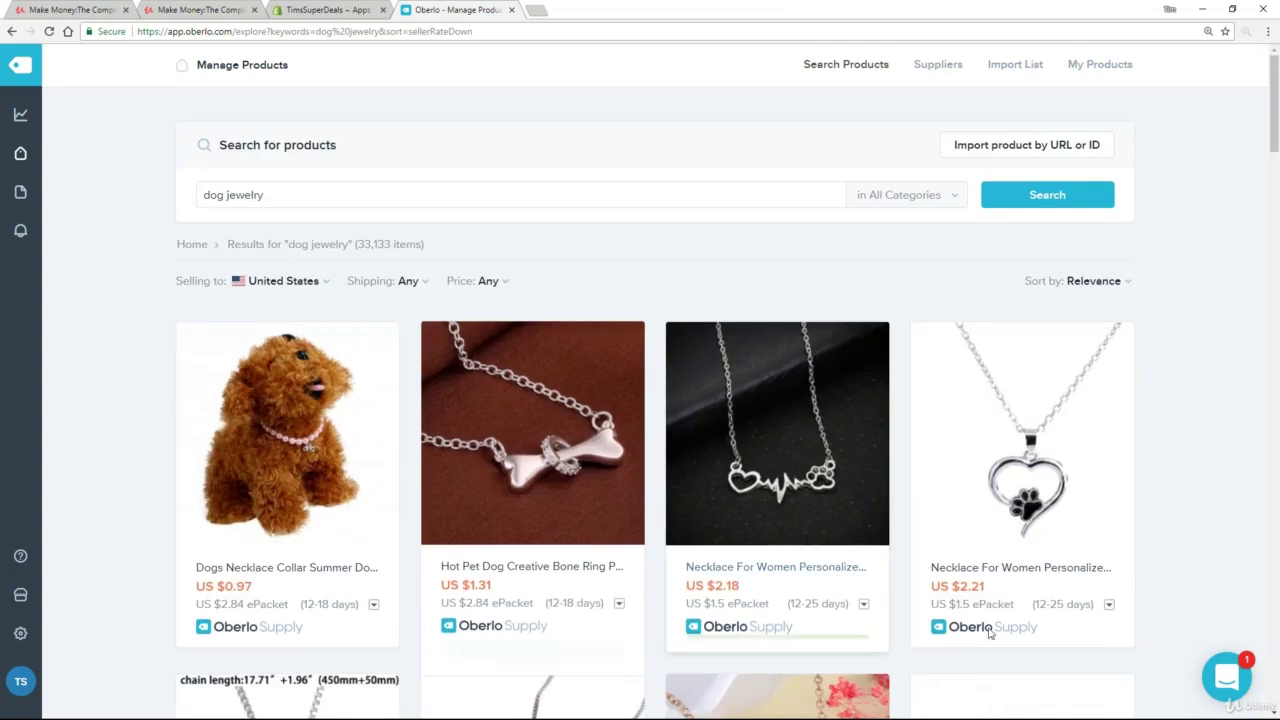
pyautogui.moveTo(993, 503)
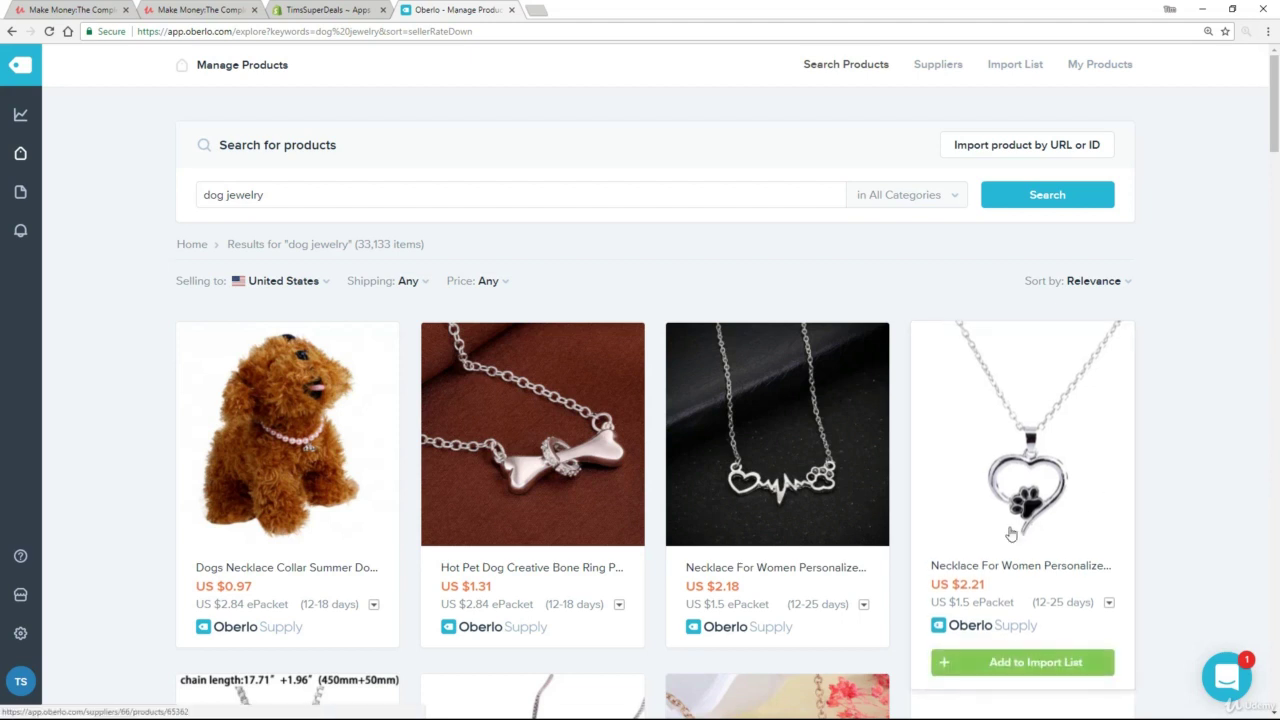
pyautogui.click(1007, 669)
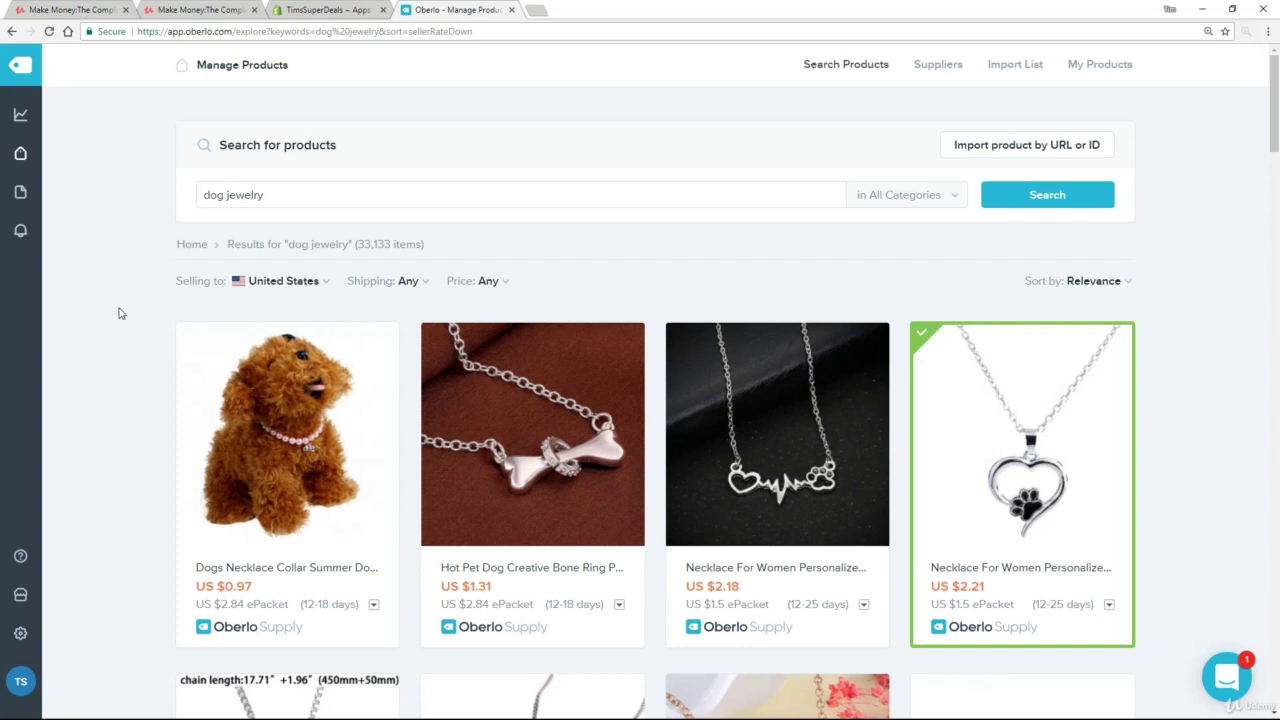
pyautogui.moveTo(21, 158)
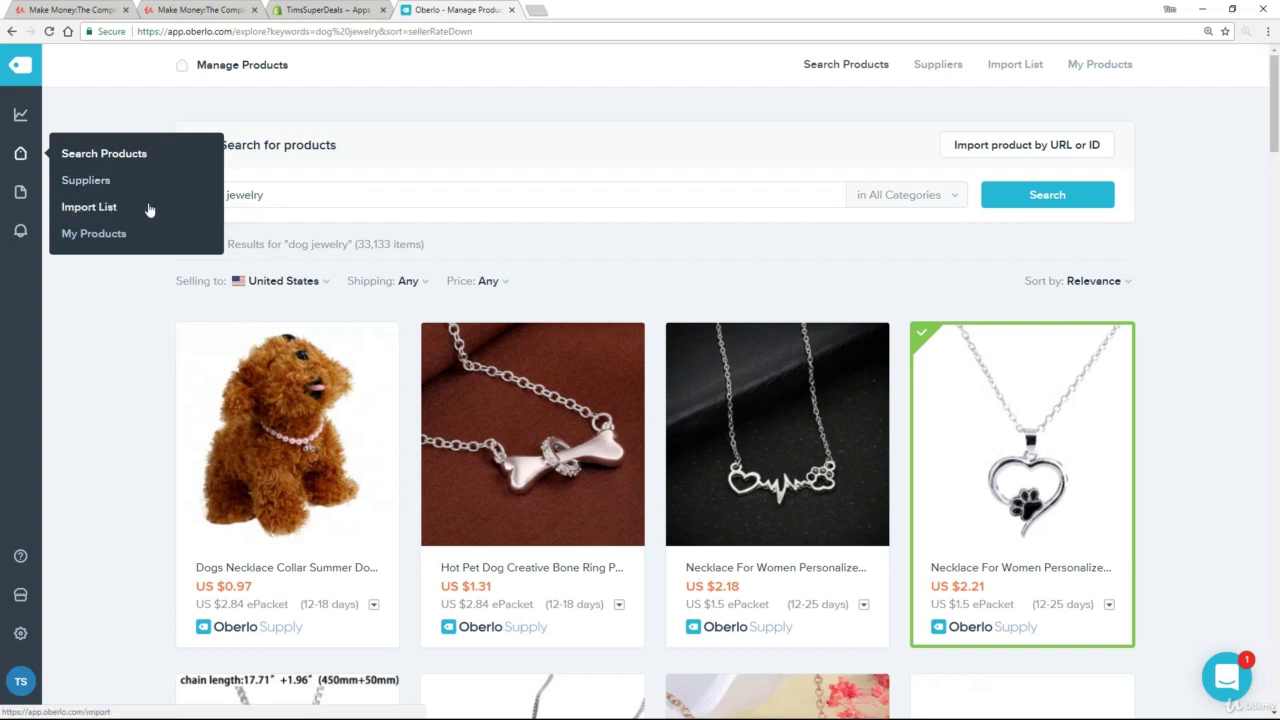
pyautogui.click(90, 209)
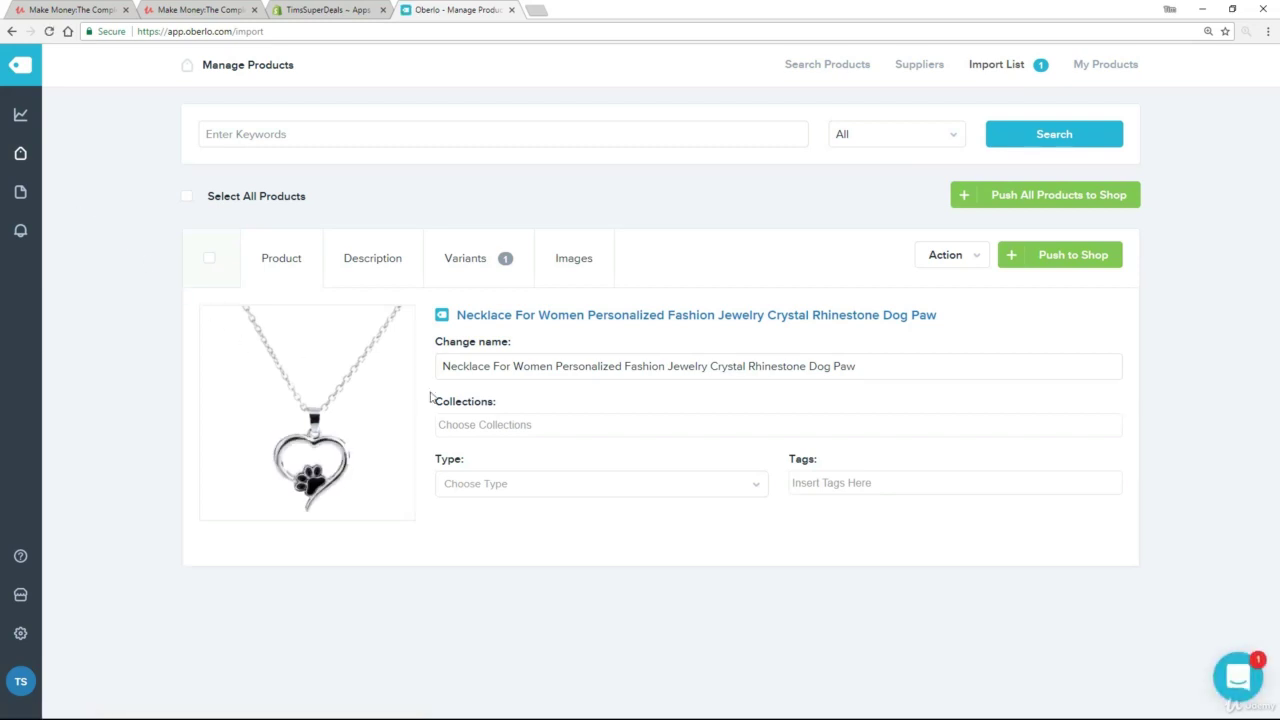
# Review the imported necklace's name, description, variants and images, and return to its product details.
pyautogui.moveTo(894, 366); pyautogui.dragTo(608, 367)
pyautogui.moveTo(518, 397); pyautogui.dragTo(410, 399)
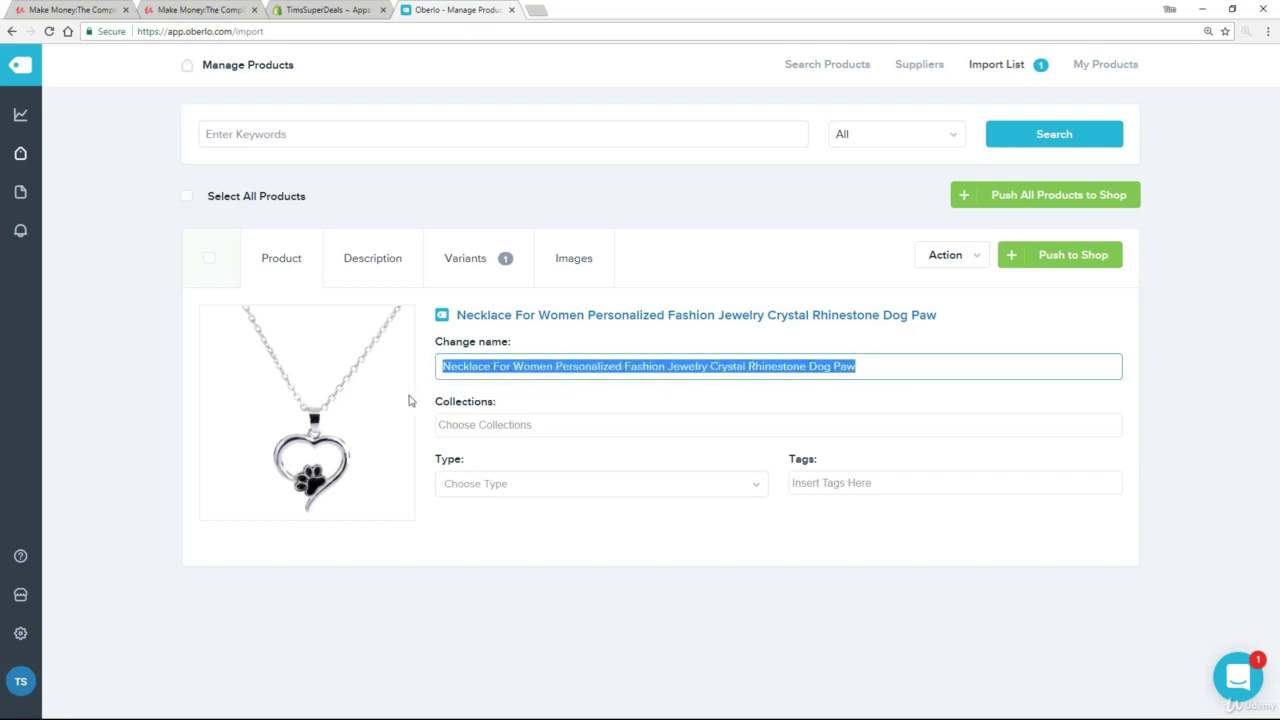
pyautogui.click(366, 262)
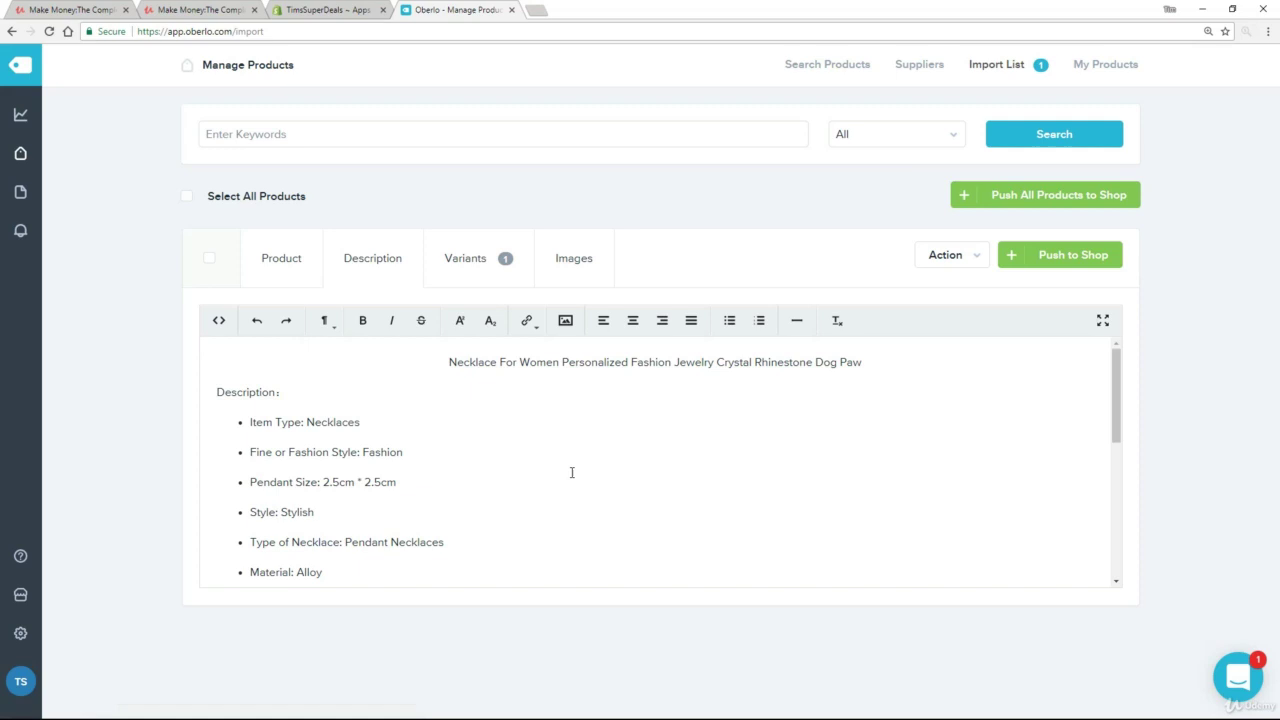
pyautogui.scroll(-3, 570, 474)
pyautogui.scroll(-1, 570, 474)
pyautogui.scroll(5, 570, 474)
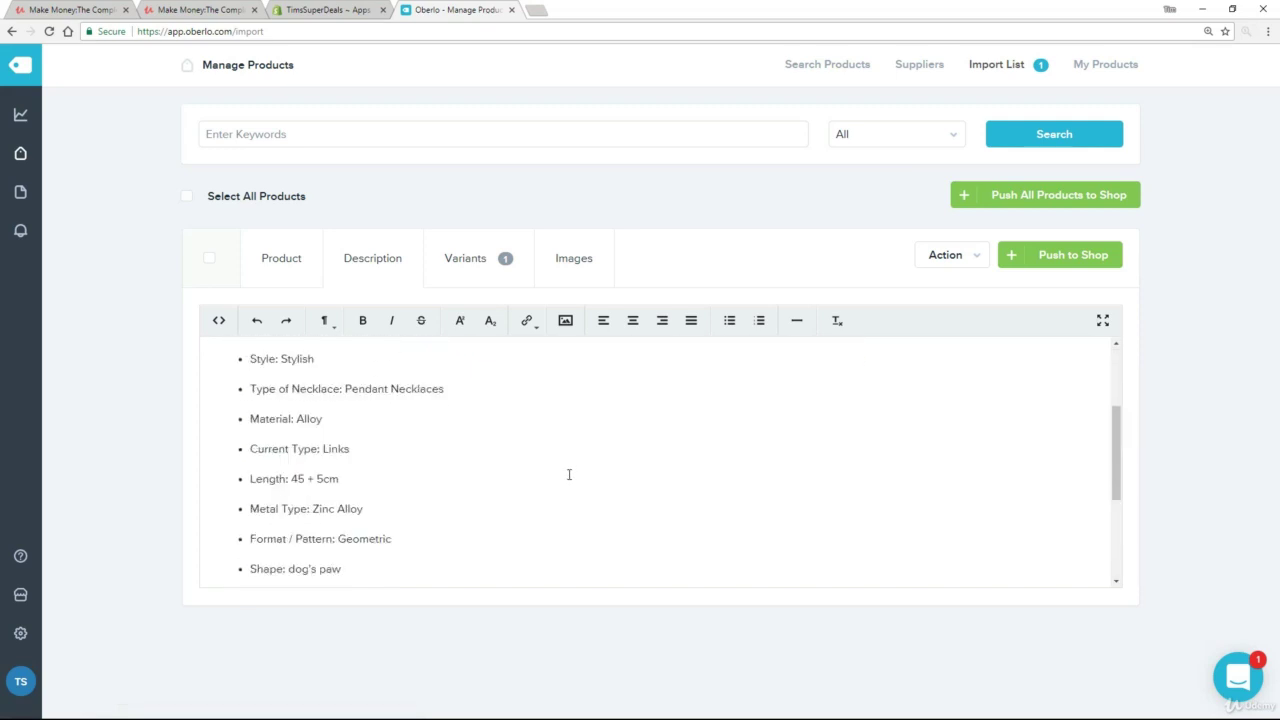
pyautogui.click(470, 262)
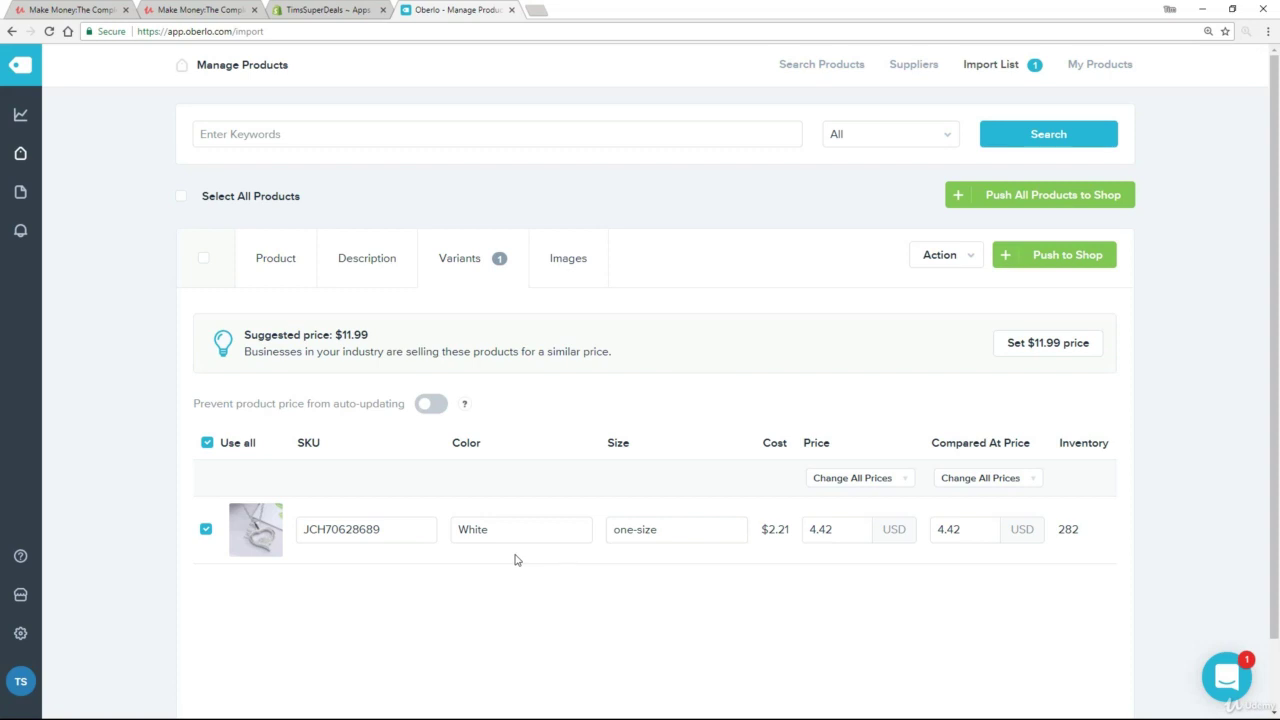
pyautogui.click(574, 268)
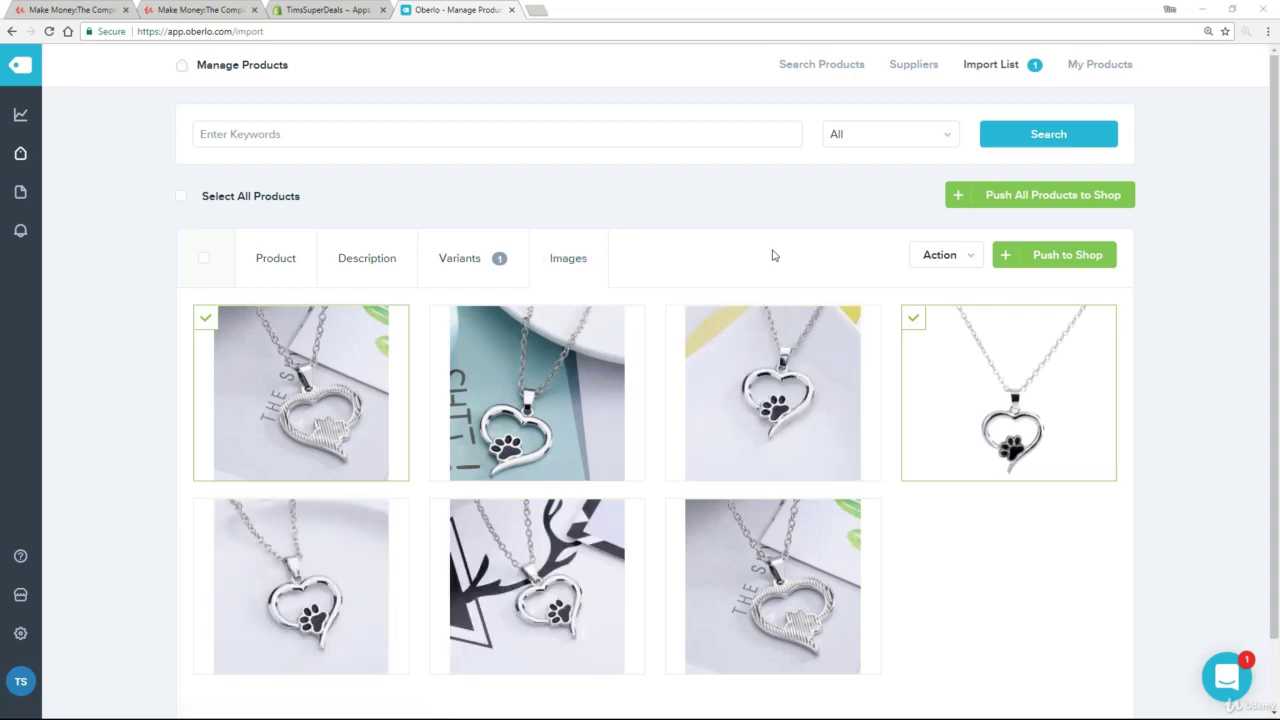
pyautogui.click(271, 264)
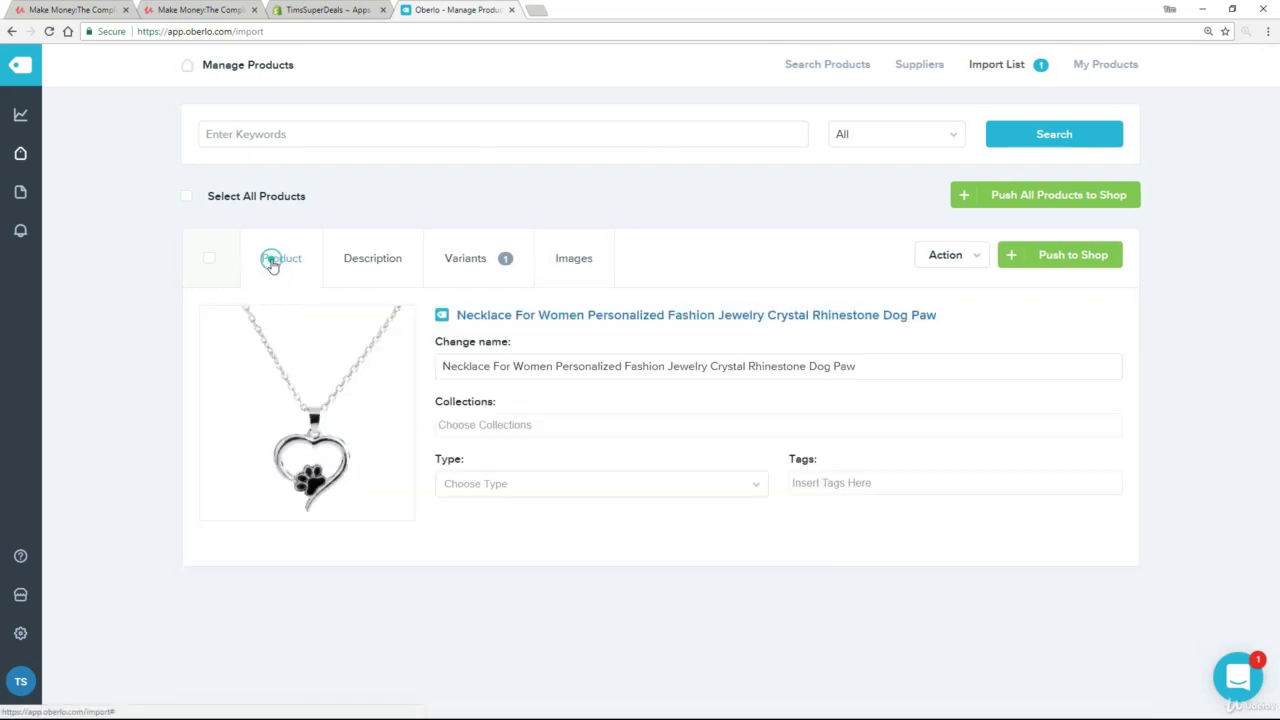
# Assign the imported heart and black paw necklace to the Necklaces collection.
pyautogui.click(518, 425)
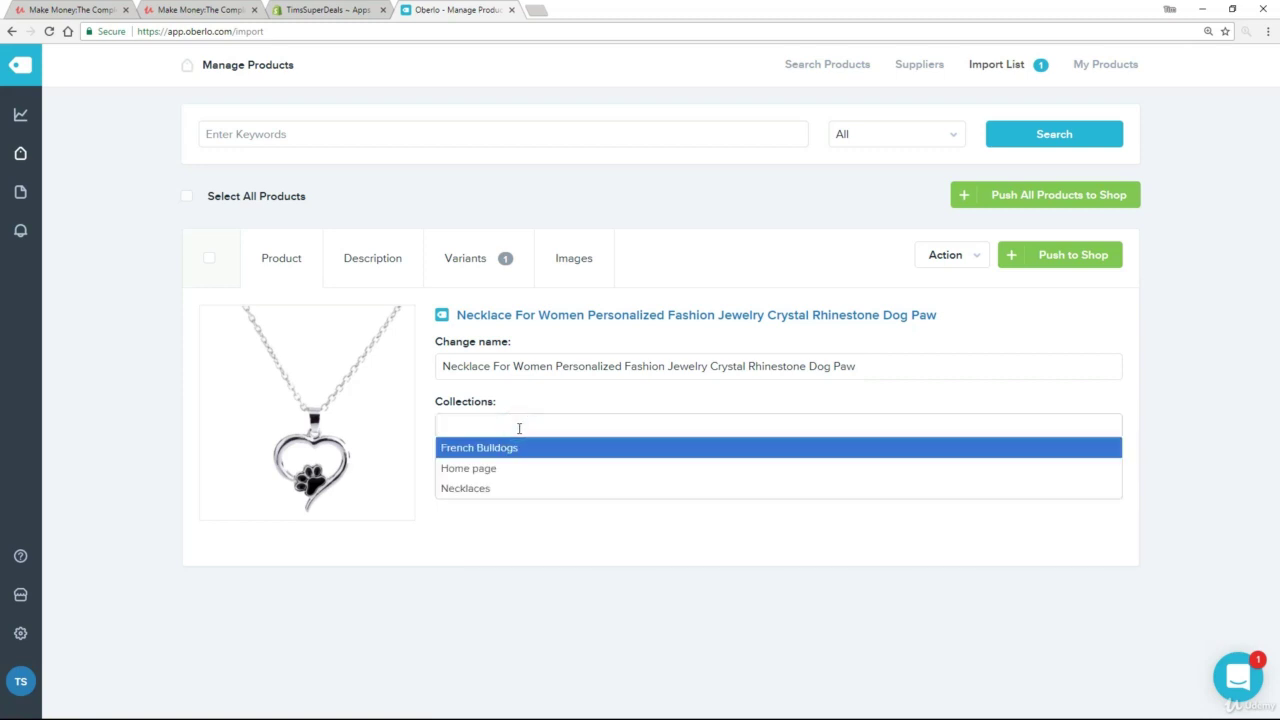
pyautogui.click(482, 489)
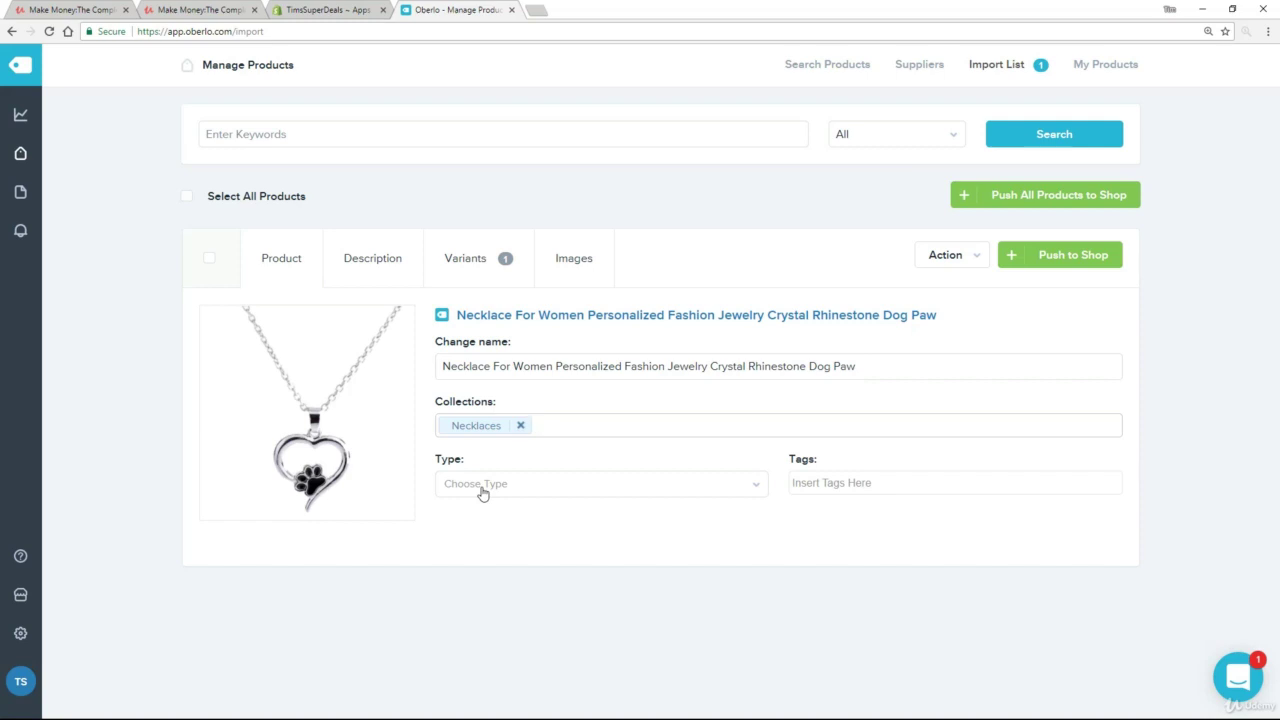
pyautogui.click(1066, 258)
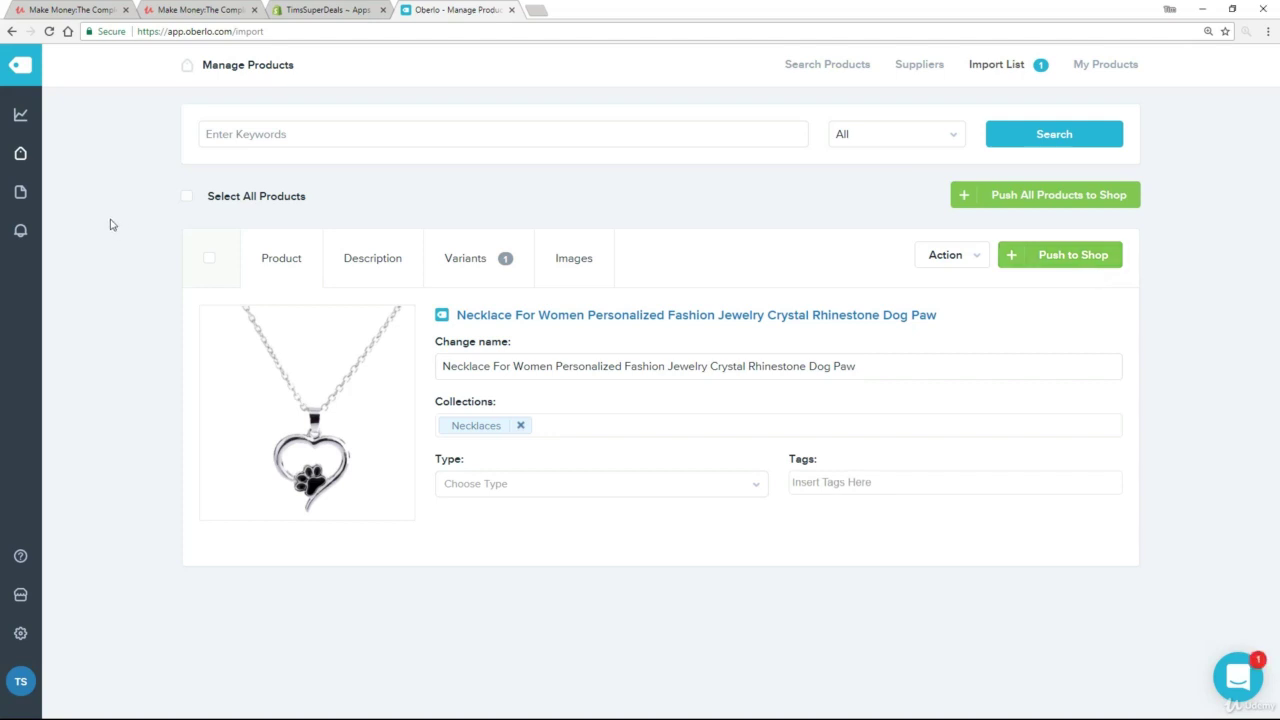
# Return to the product search and search for "dog jewelry" in all categories.
pyautogui.moveTo(19, 135)
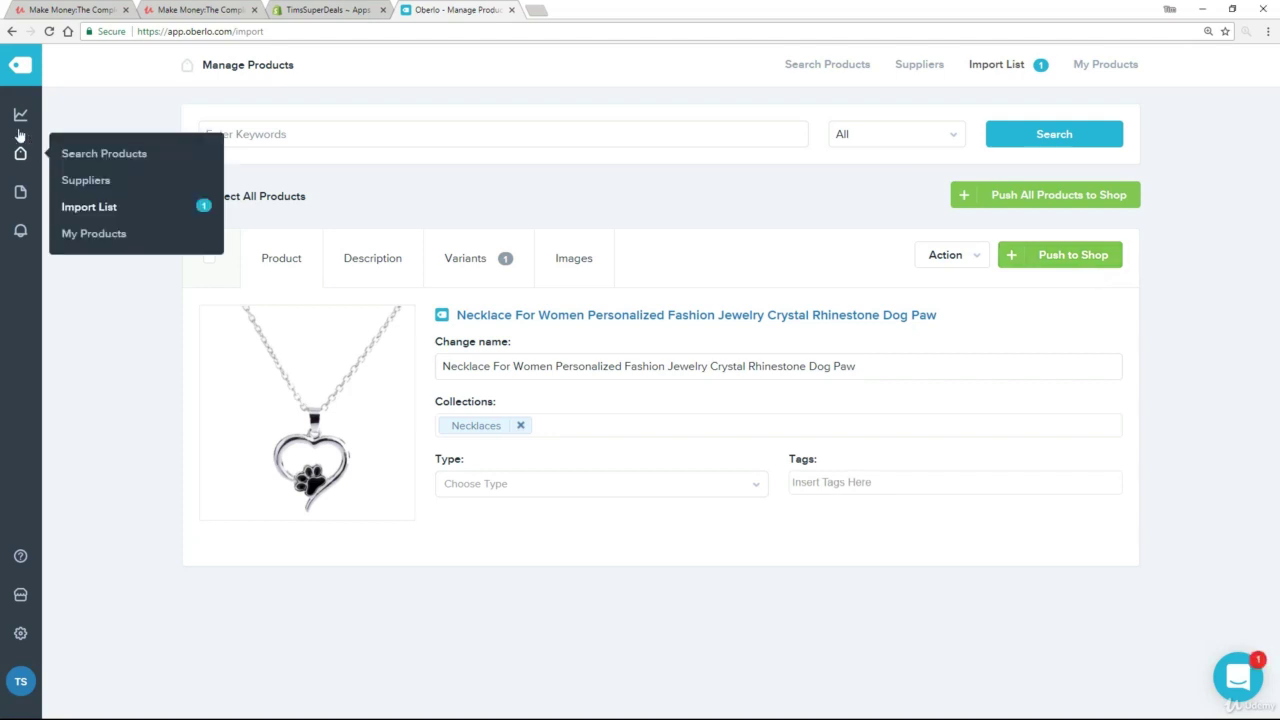
pyautogui.click(87, 156)
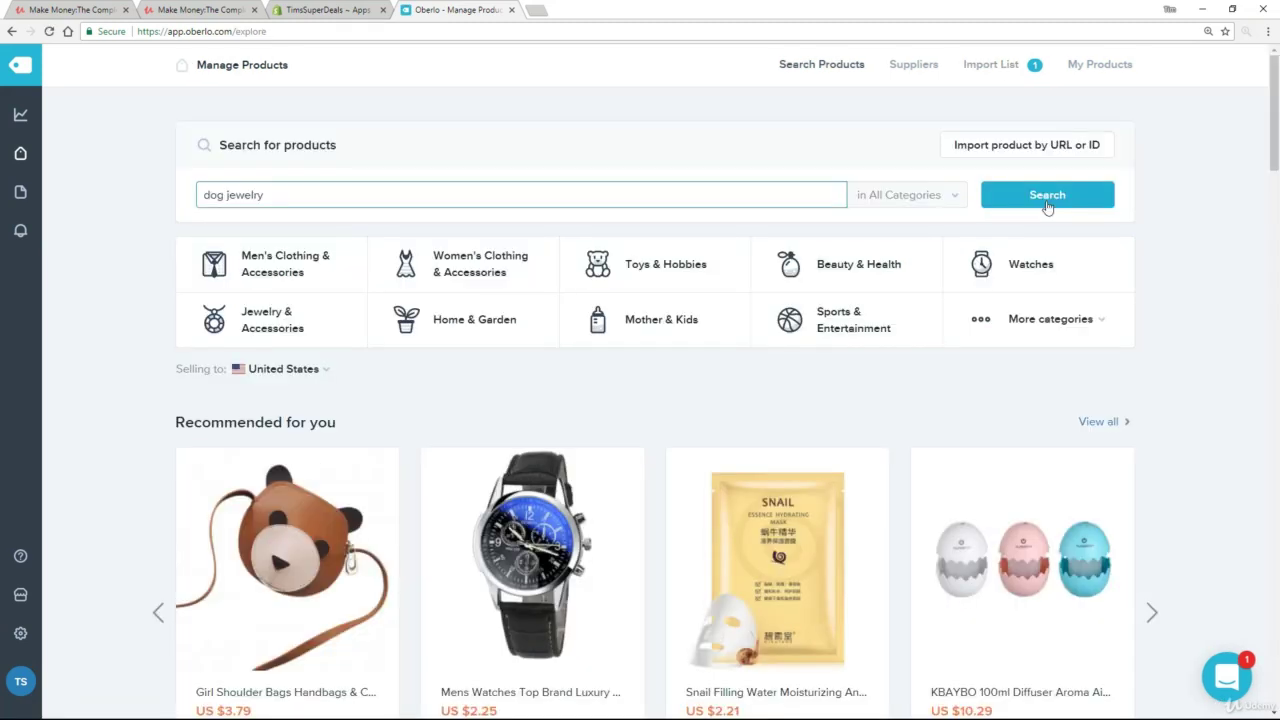
pyautogui.click(1047, 197)
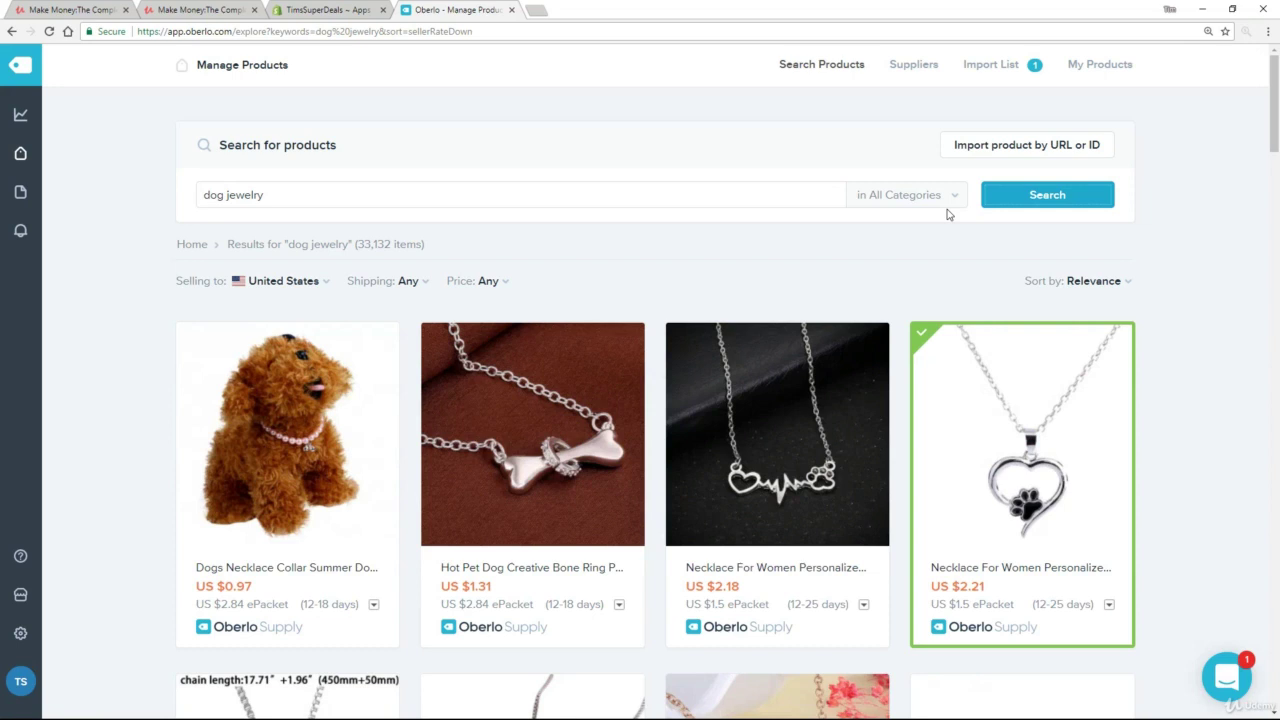
# Filter the dog jewelry results to prices from 0 to 4 USD and to ePacket shipping.
pyautogui.click(502, 283)
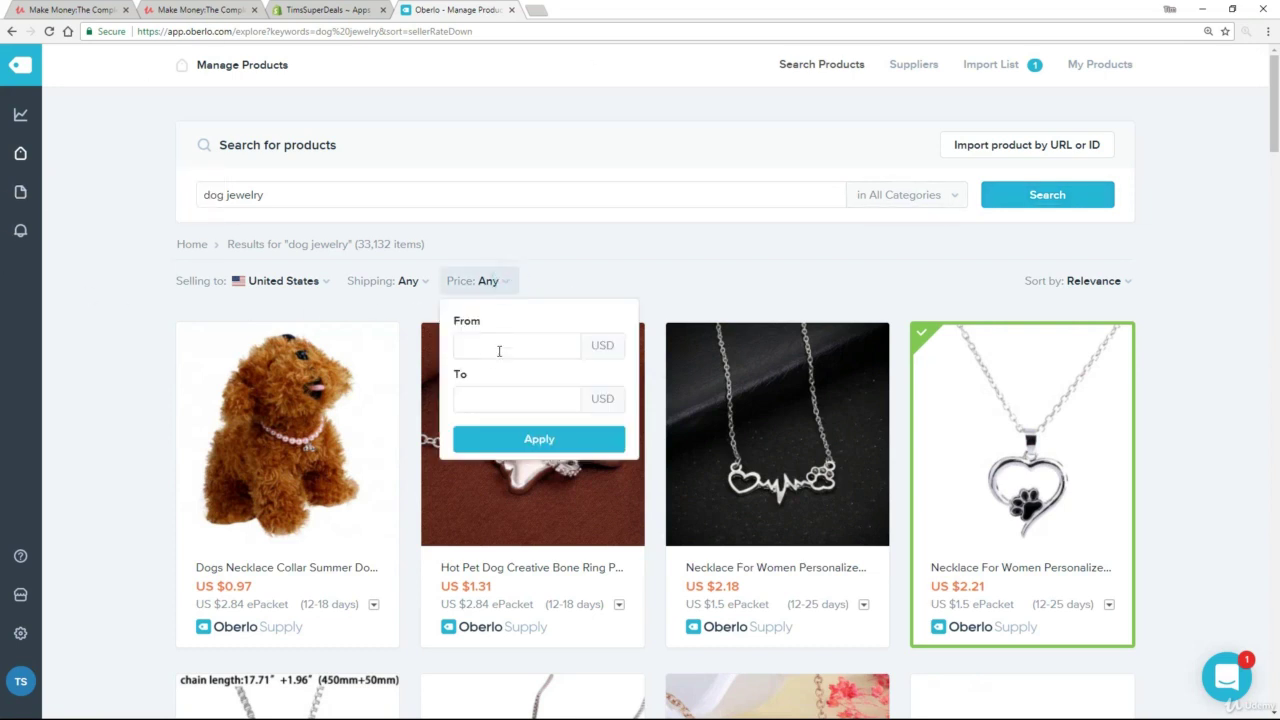
pyautogui.click(500, 346)
pyautogui.write('0')
pyautogui.press('Tab')
pyautogui.write('4')
pyautogui.click(523, 446)
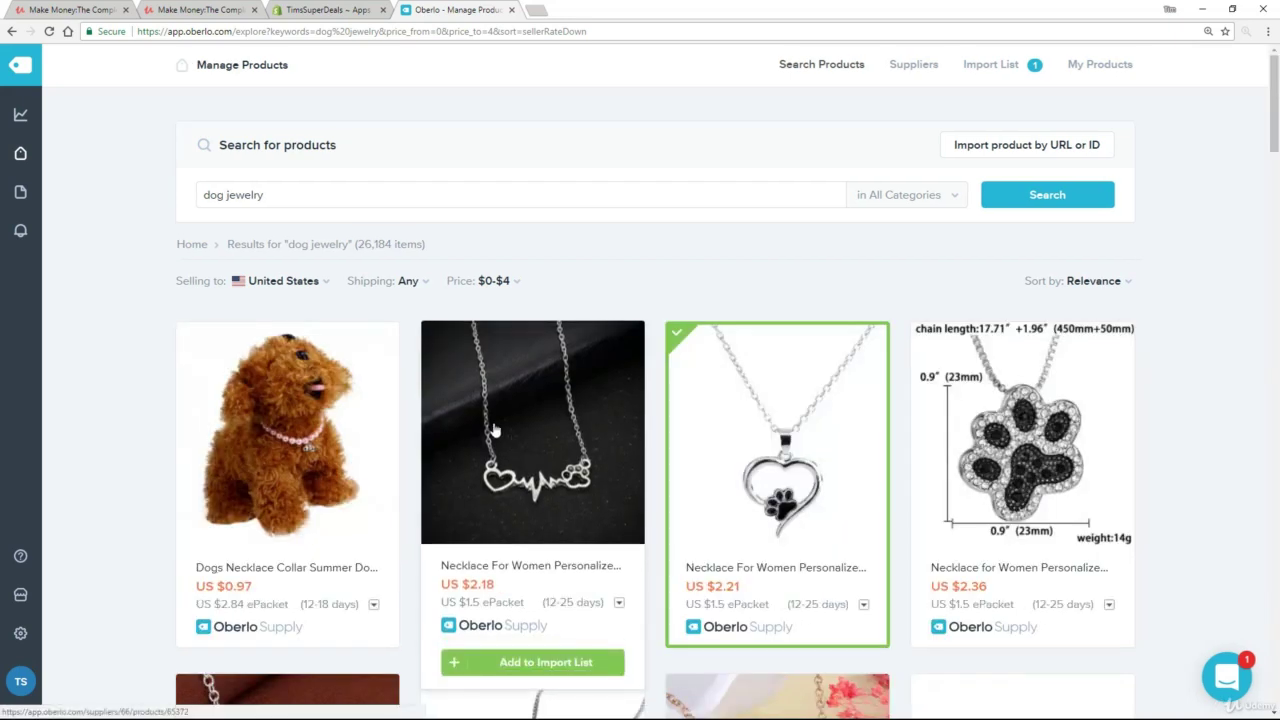
pyautogui.click(400, 281)
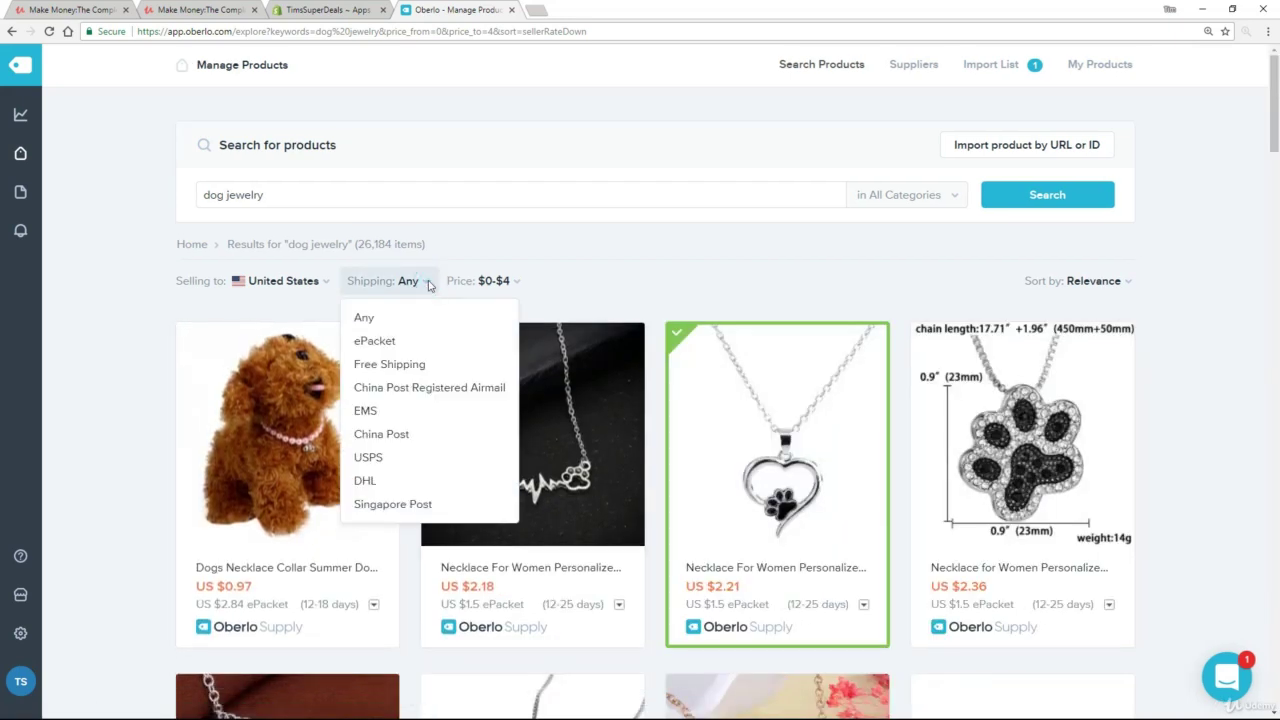
pyautogui.click(380, 342)
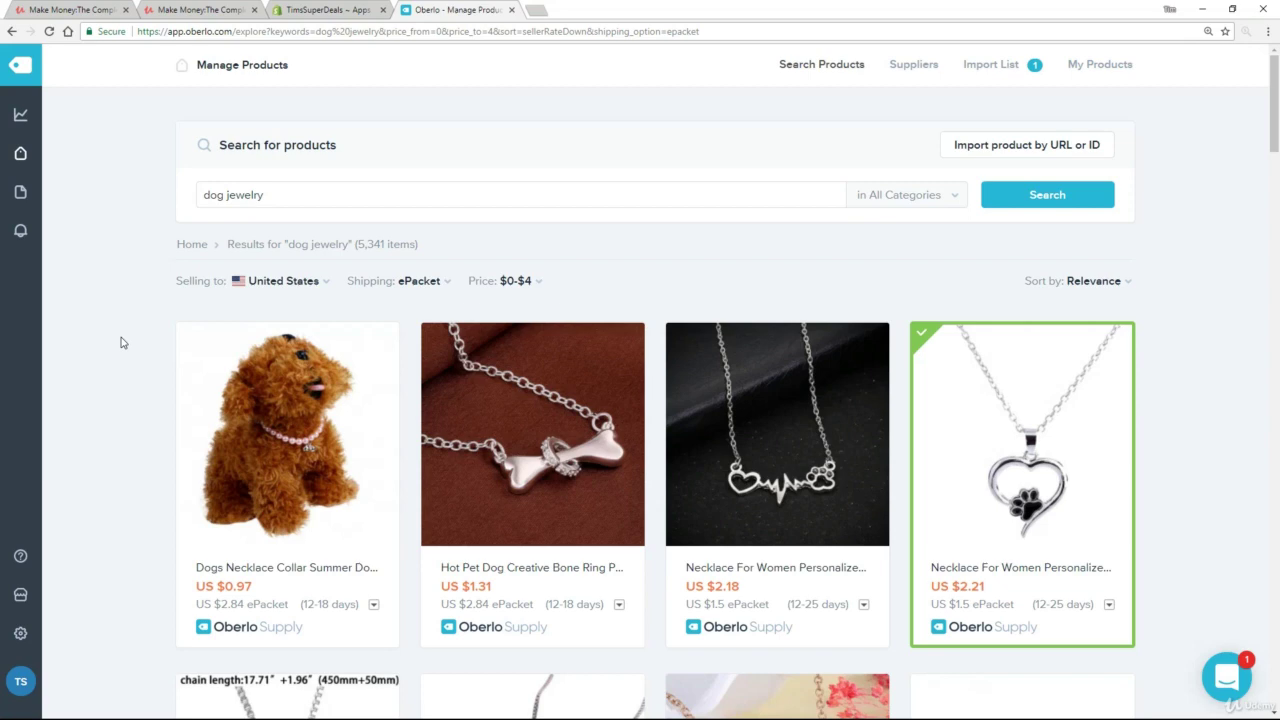
# Add the US $1.31 Hot Pet Dog Creative Bone Ring necklace to the import list.
pyautogui.scroll(-2, 115, 338)
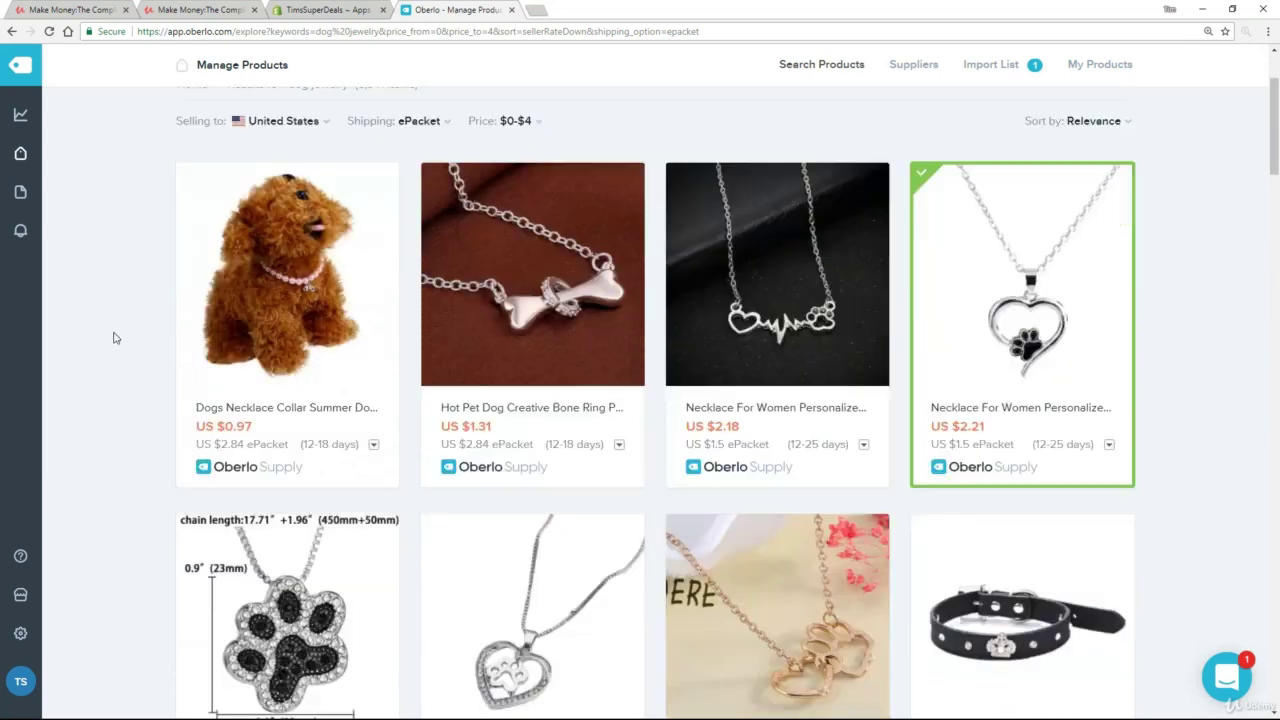
pyautogui.scroll(-2, 115, 338)
pyautogui.moveTo(601, 210)
pyautogui.scroll(2, 601, 210)
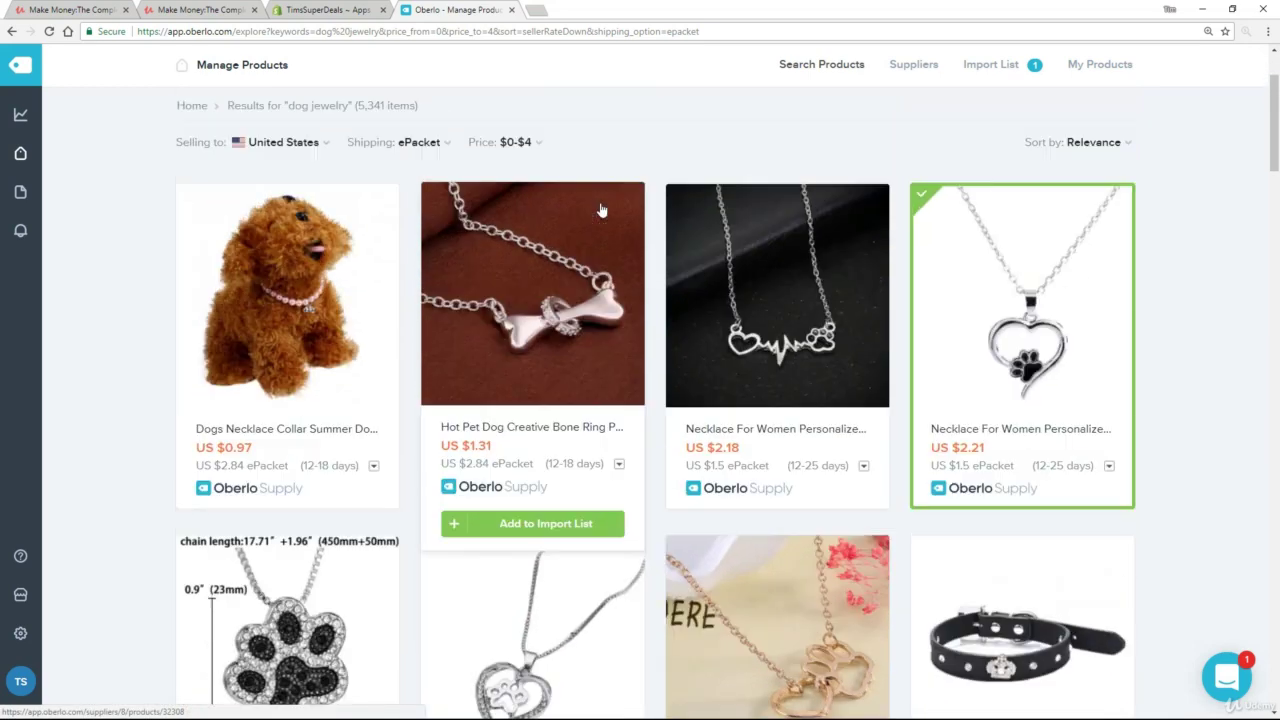
pyautogui.click(548, 522)
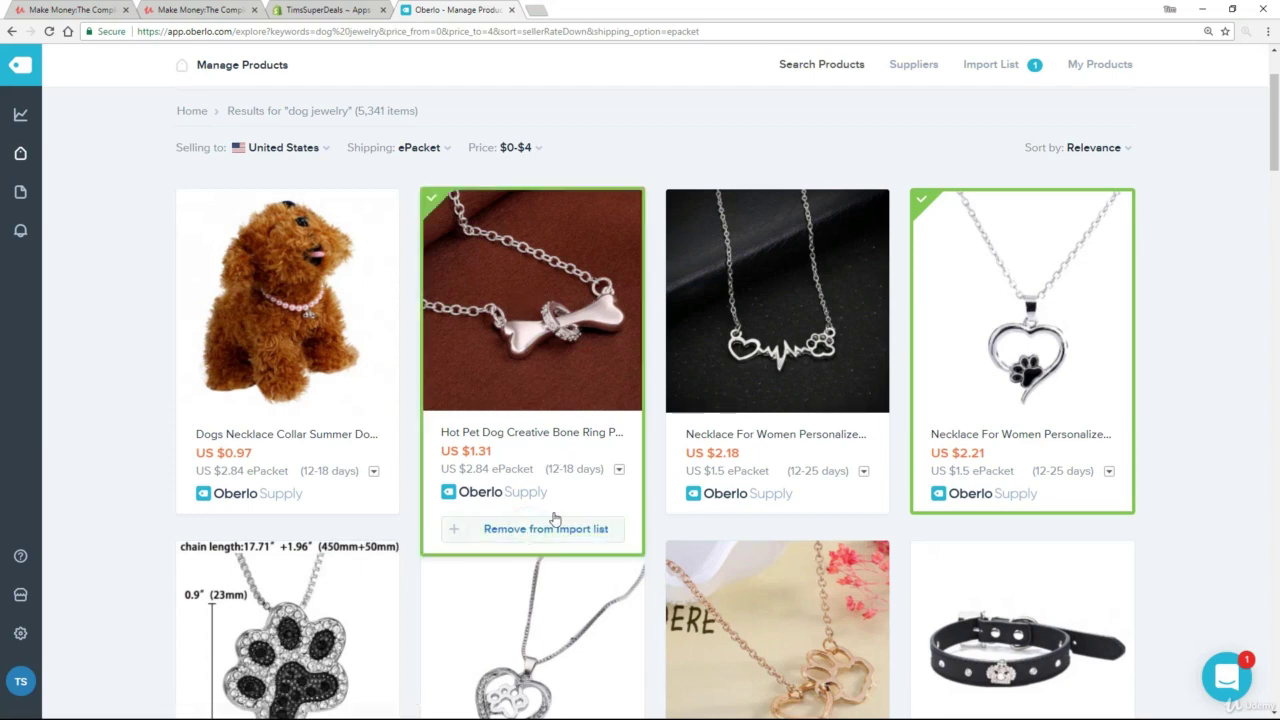
# Add the US $2.11 gold heart and paw necklace and the US $0.84 dog paws small pendant necklace to the import list.
pyautogui.scroll(-4, 757, 443)
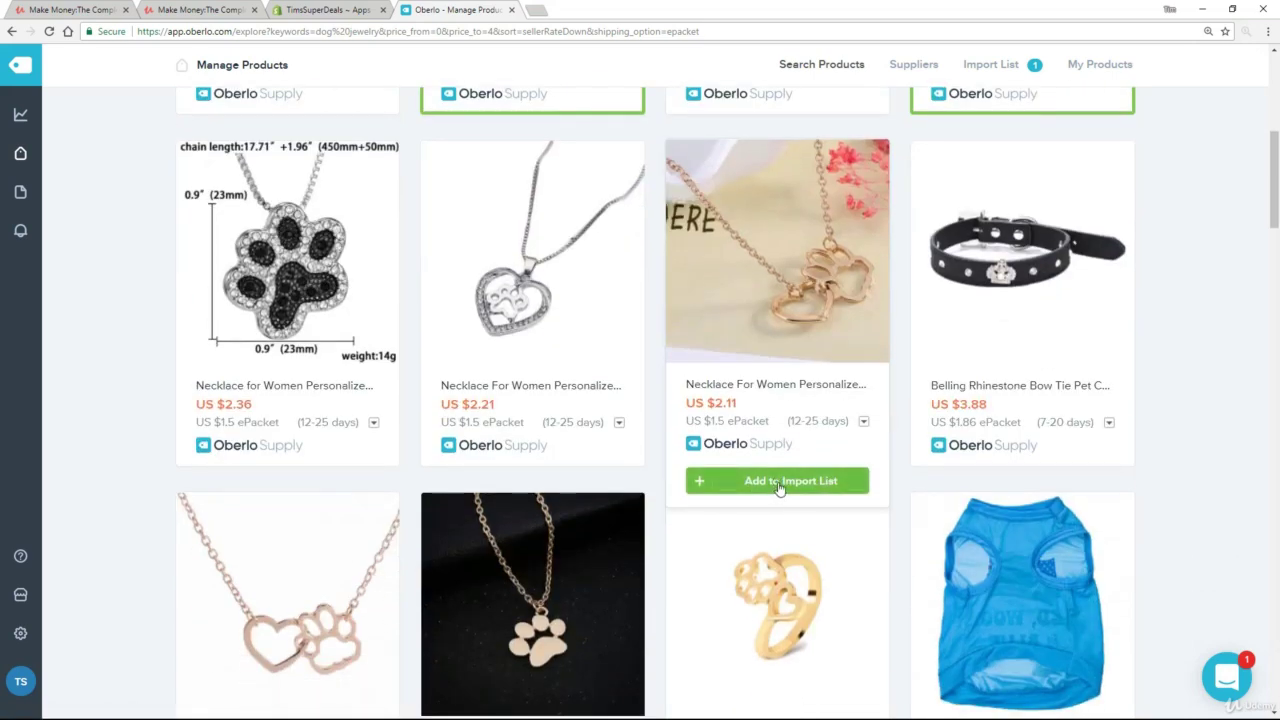
pyautogui.click(779, 483)
pyautogui.scroll(-3, 520, 490)
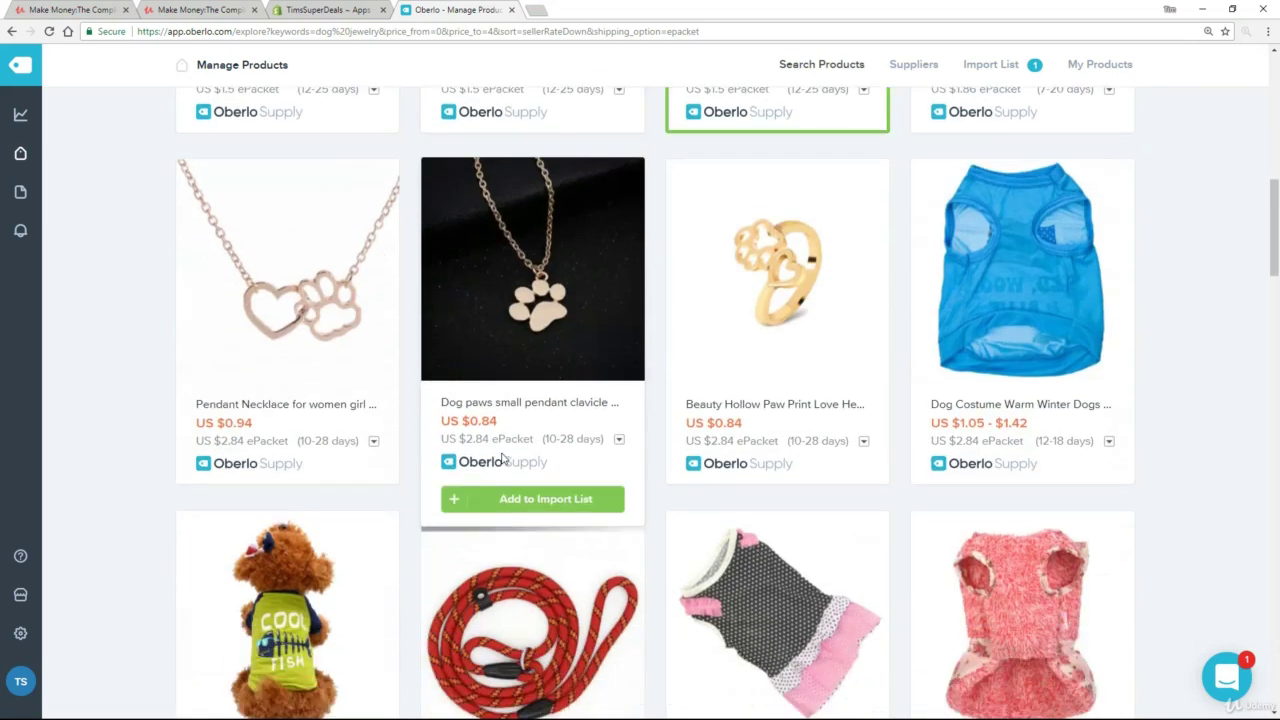
pyautogui.click(533, 508)
# Browse further down the results, open the import list and look through all the added products.
pyautogui.scroll(-3, 815, 470)
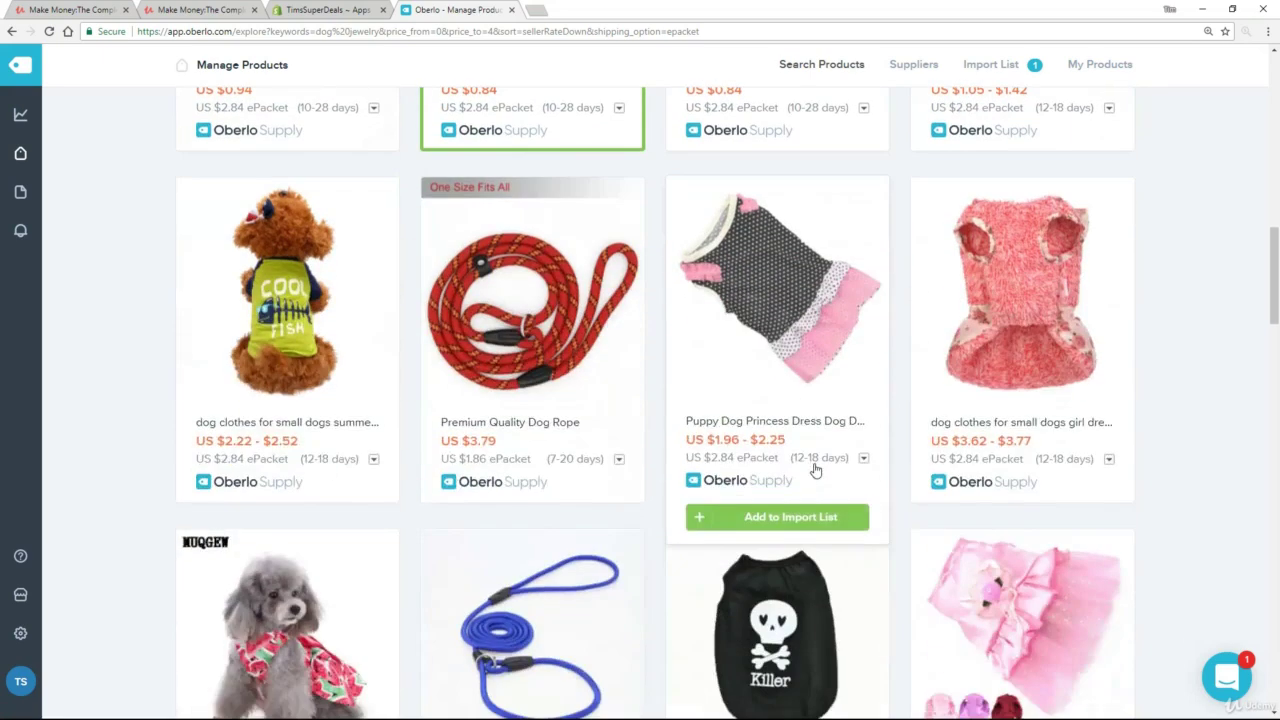
pyautogui.scroll(-2, 815, 470)
pyautogui.scroll(2, 674, 480)
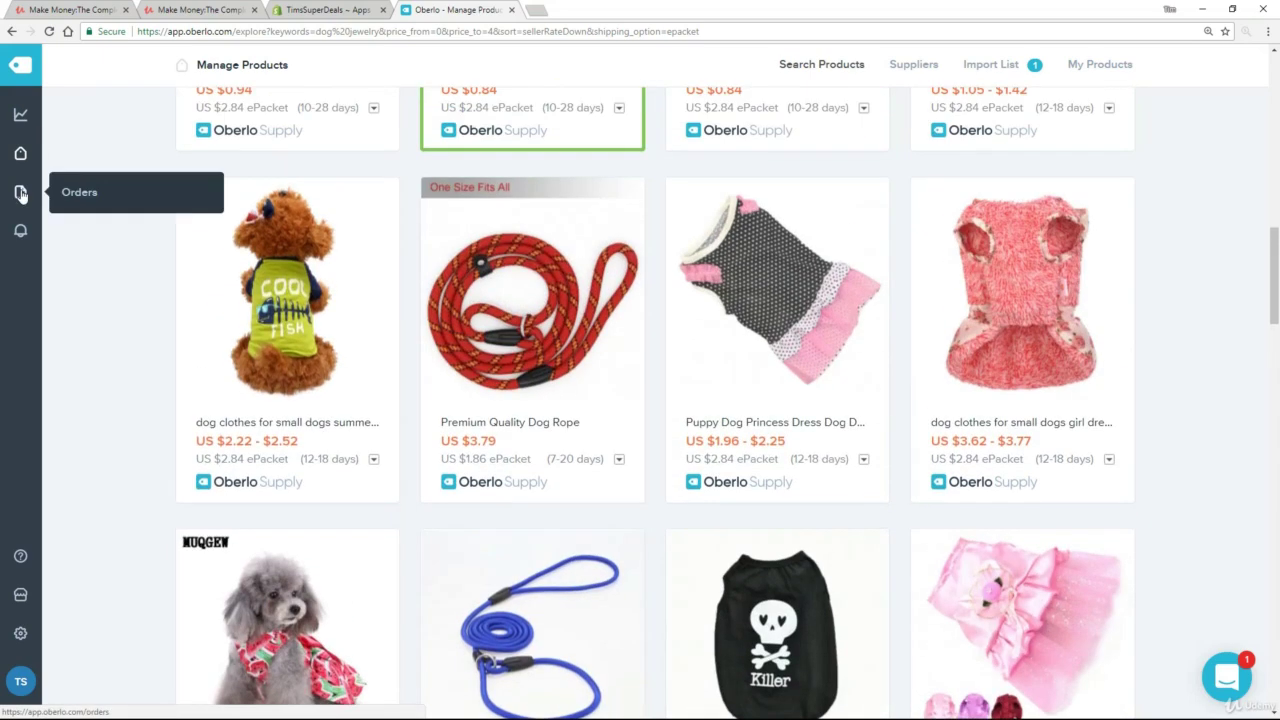
pyautogui.moveTo(20, 155)
pyautogui.click(108, 207)
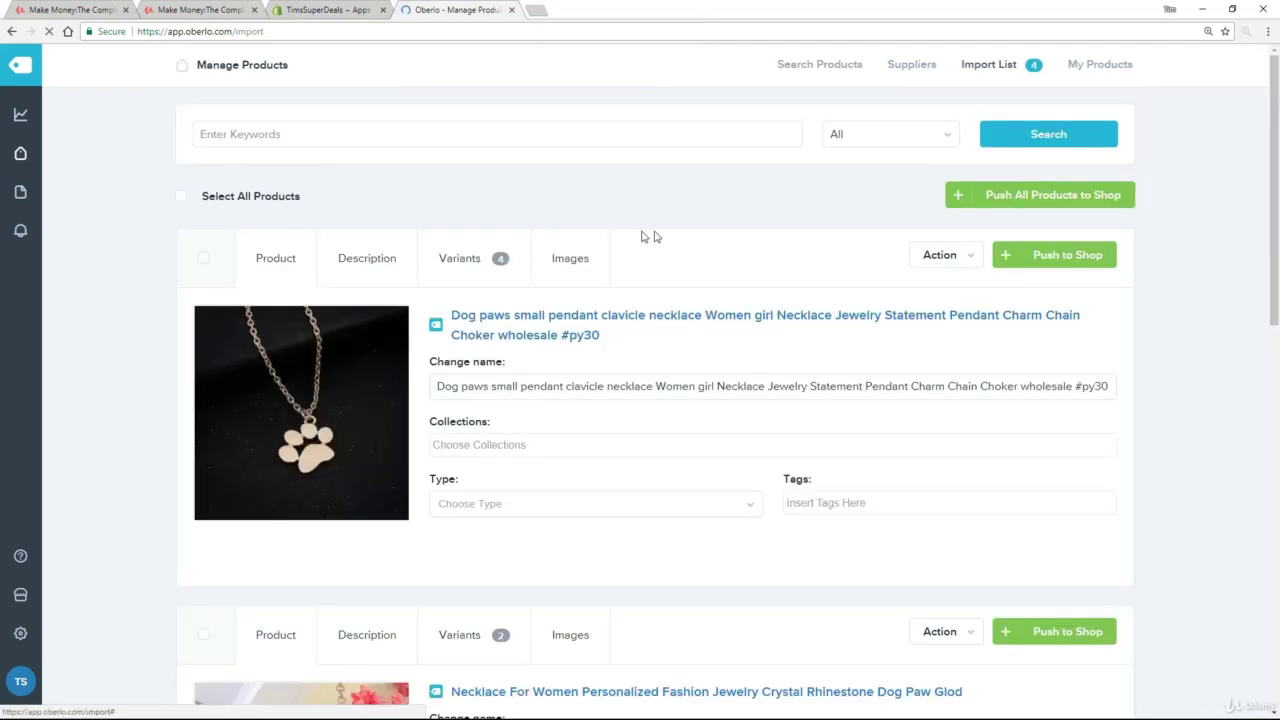
pyautogui.scroll(-5, 1270, 285)
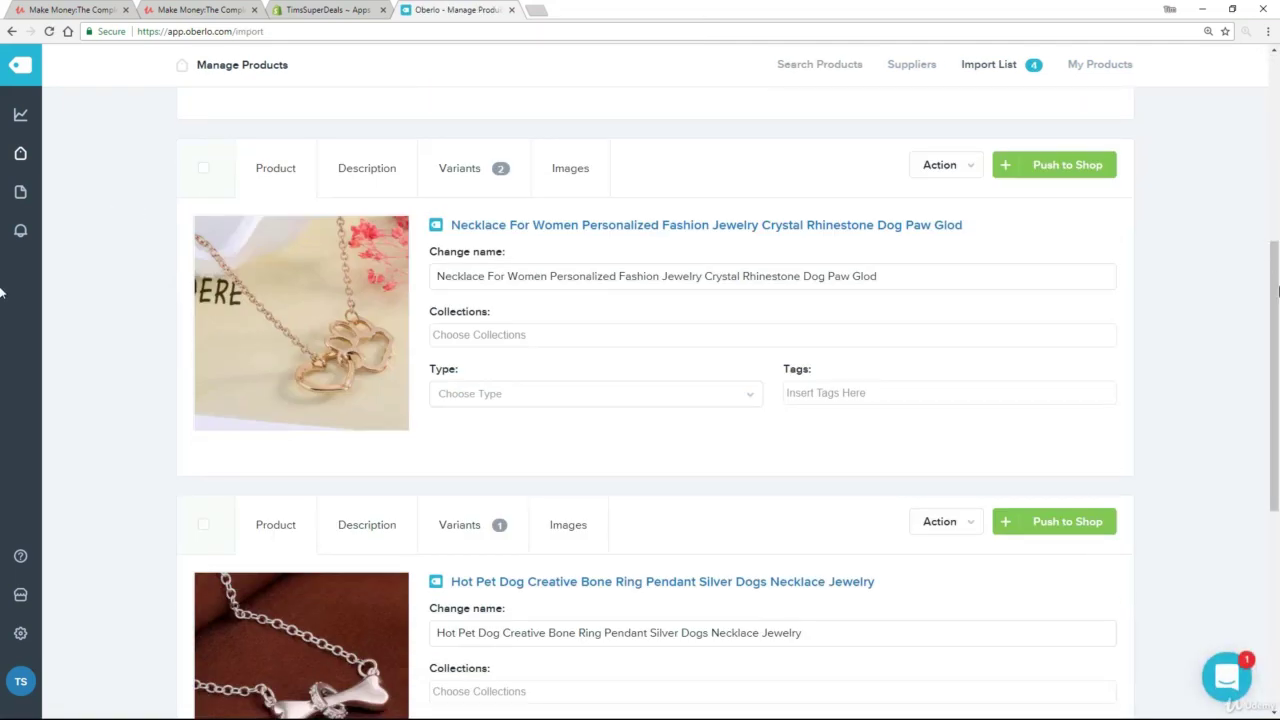
pyautogui.scroll(-5, 1278, 290)
pyautogui.scroll(6, 1278, 186)
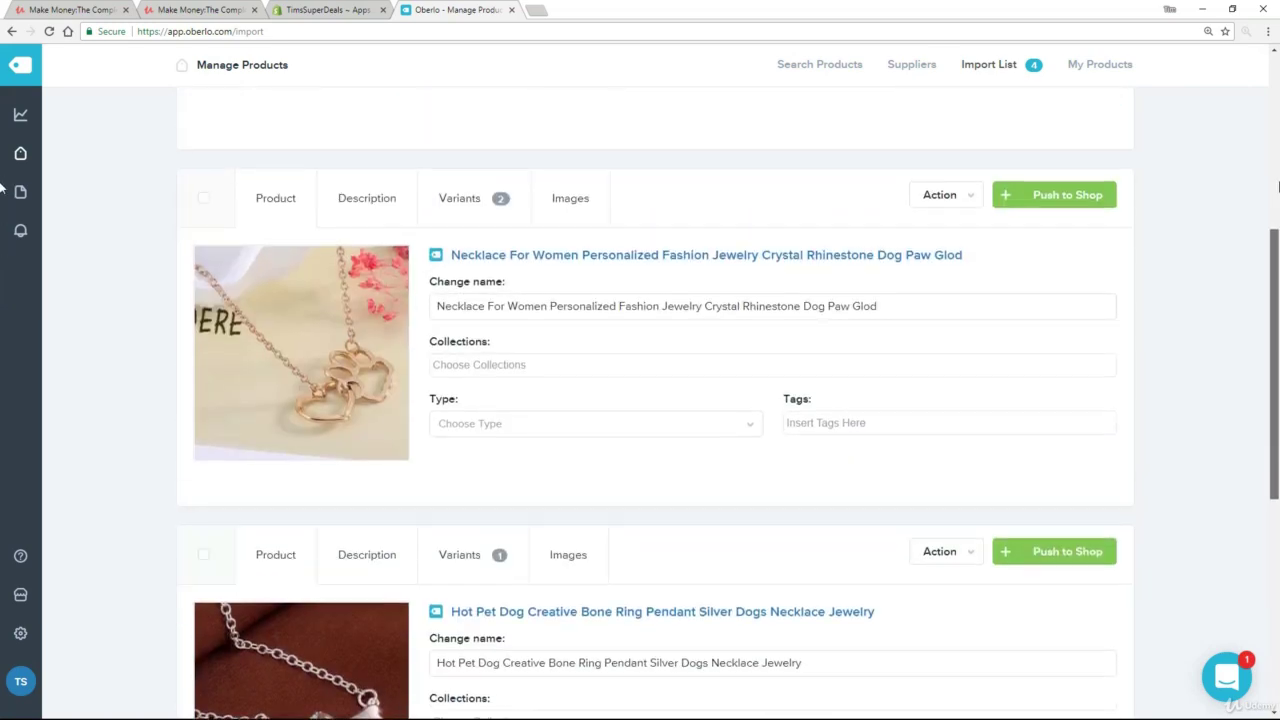
pyautogui.scroll(5, 1278, 186)
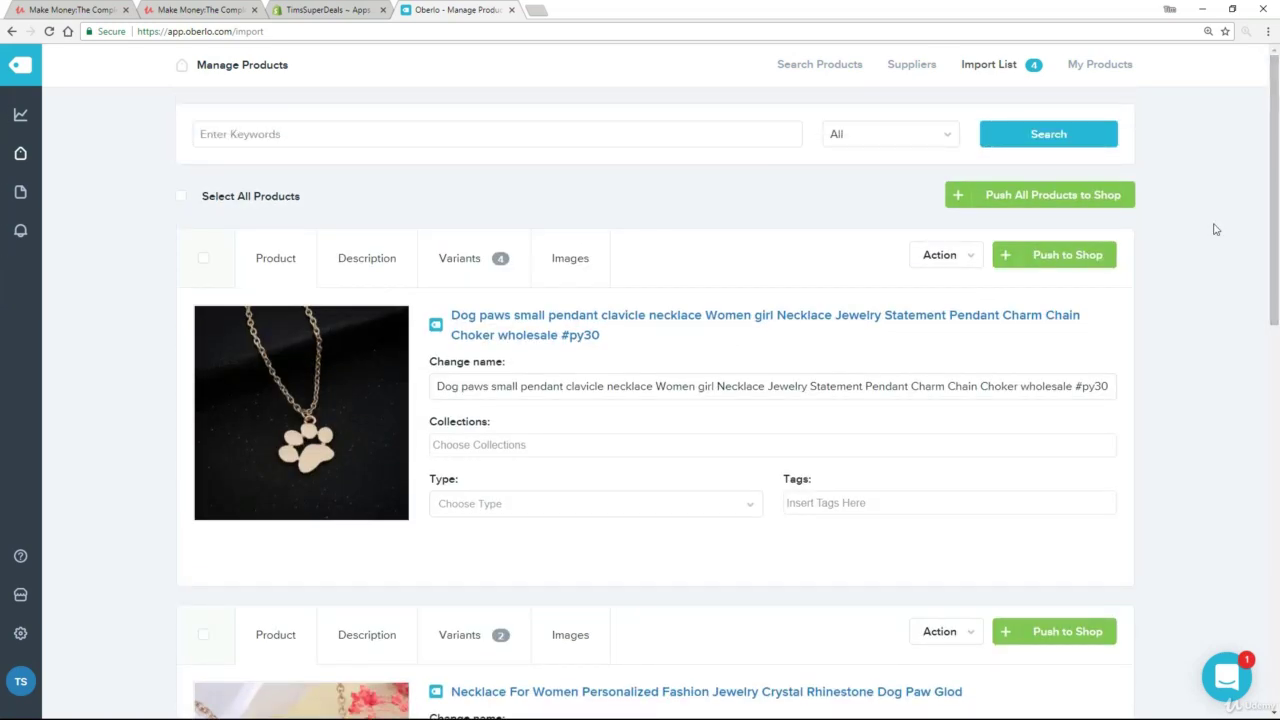